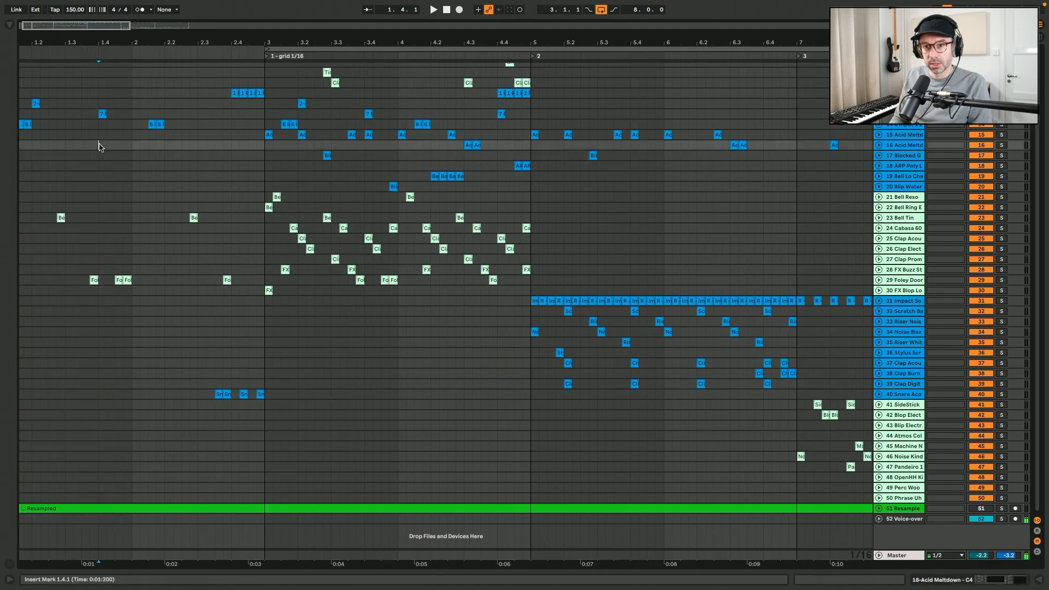
- Expand the DM Kik15 track to view its kick clips around bar 3
key("plus")
key("plus")
scroll(936, 137, "up", 3)
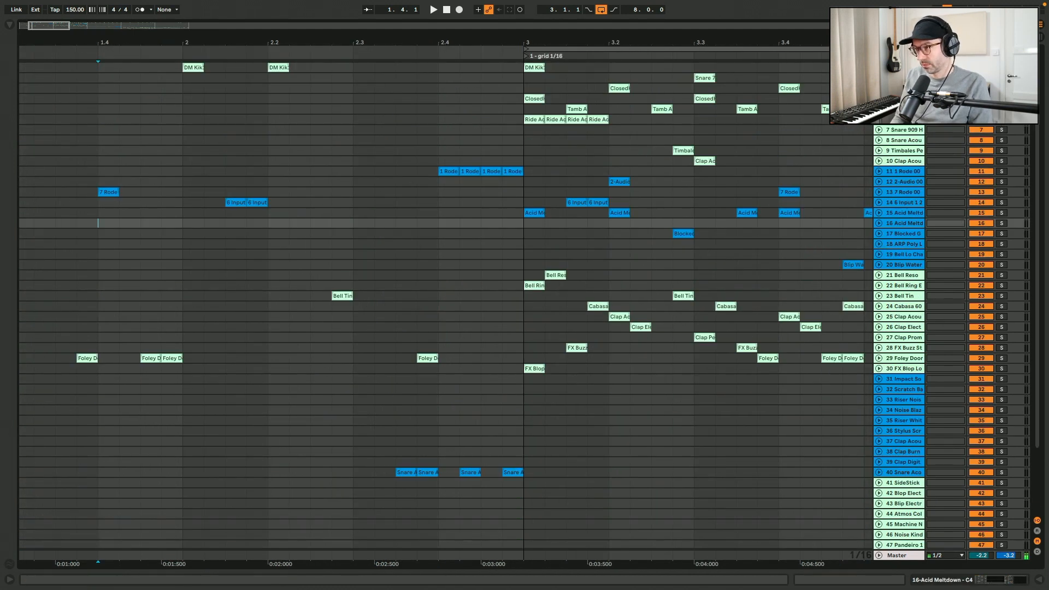
left_click(879, 68)
left_click(524, 100)
scroll(524, 101, "right", 5)
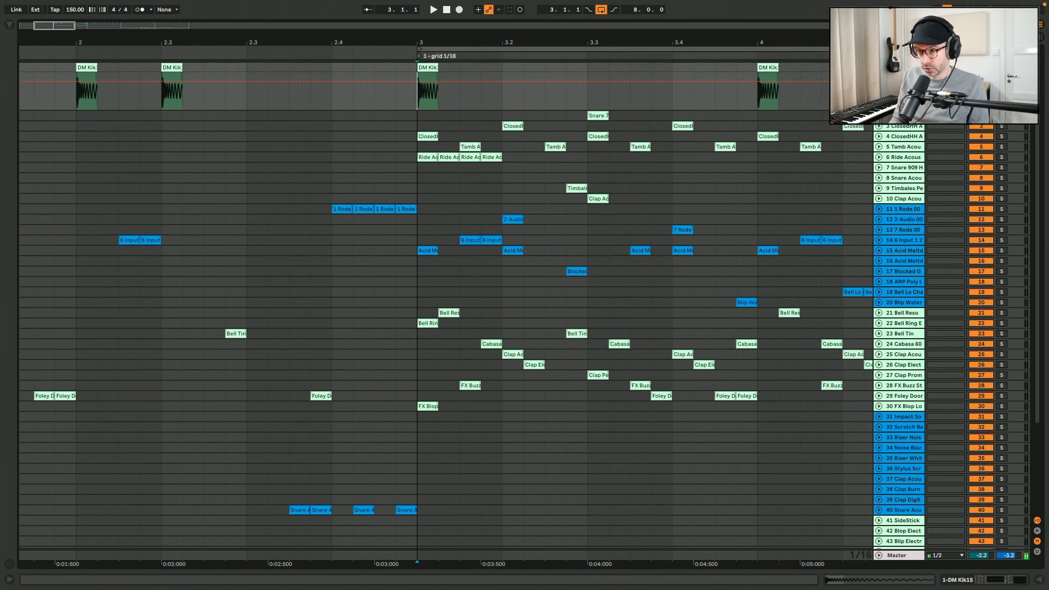
- Solo the kick track, audition it from bar 3, and unsolo it again
key("s")
key("space")
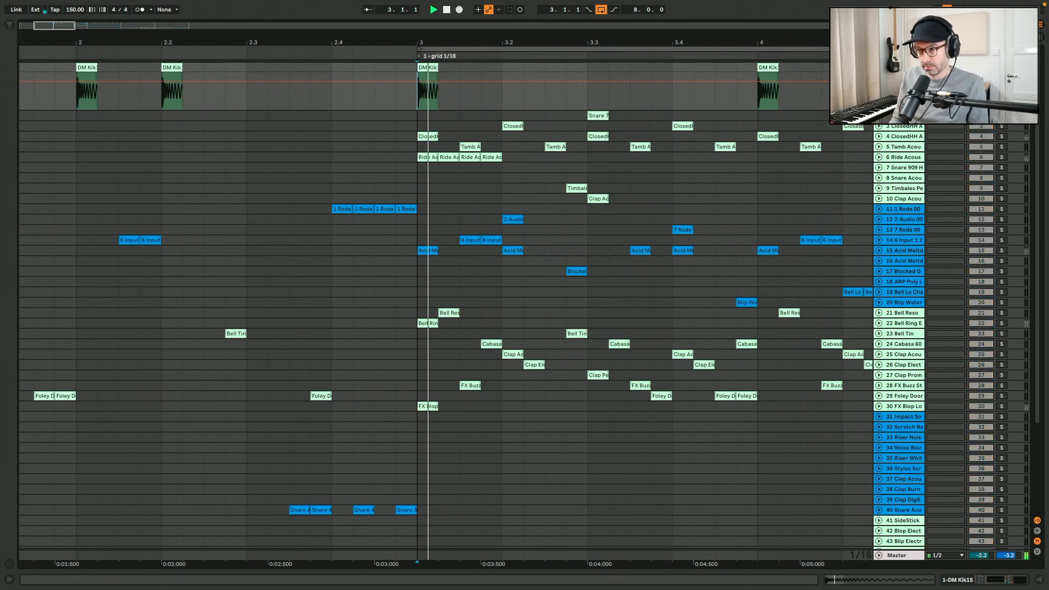
key("space")
key("s")
- Select the kick clip at bar 3 to inspect its sample details
left_click(419, 102)
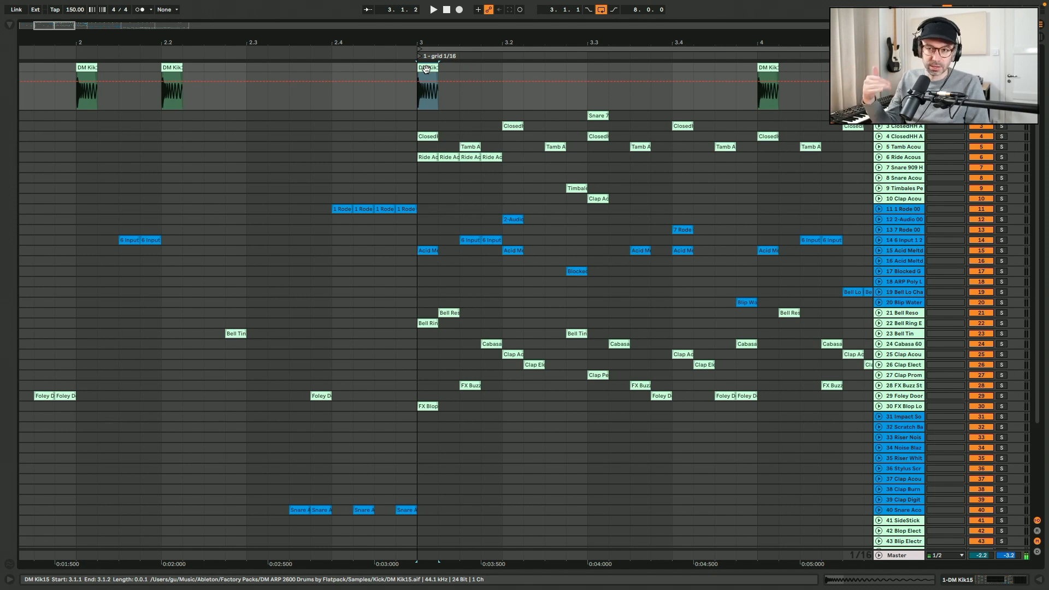
left_click(415, 70)
key("minus")
key("minus")
key("minus")
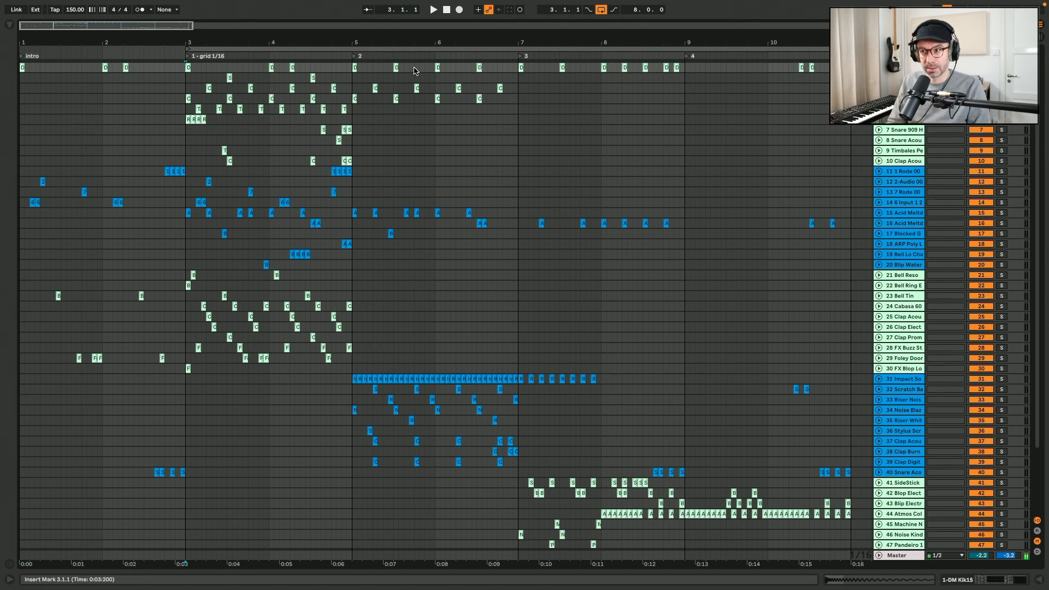
- Select the first ten drum tracks and expand them all
left_click(908, 173)
scroll(908, 173, "down", 3)
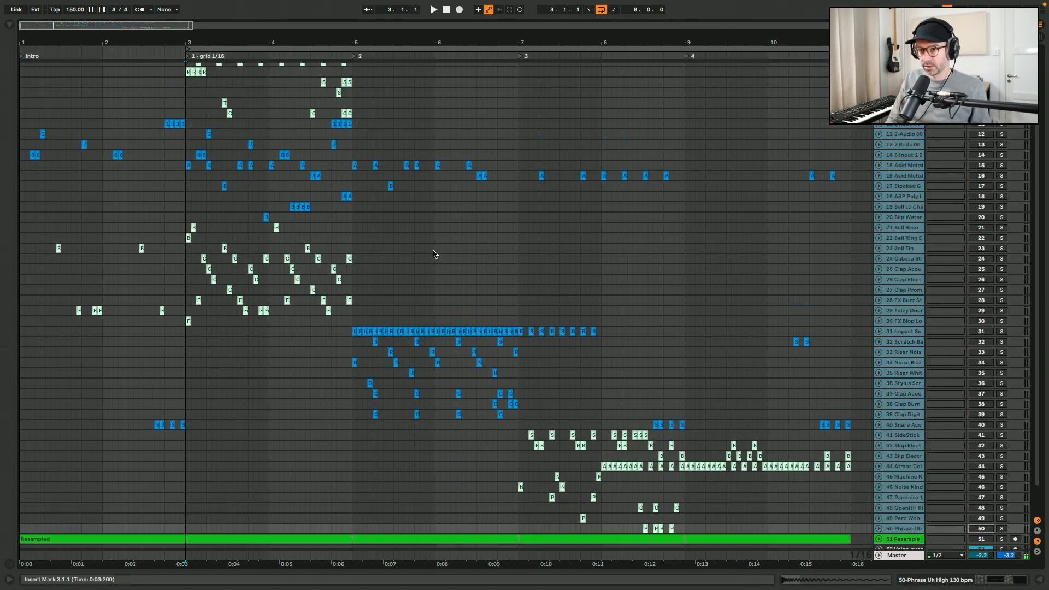
scroll(434, 252, "up", 2)
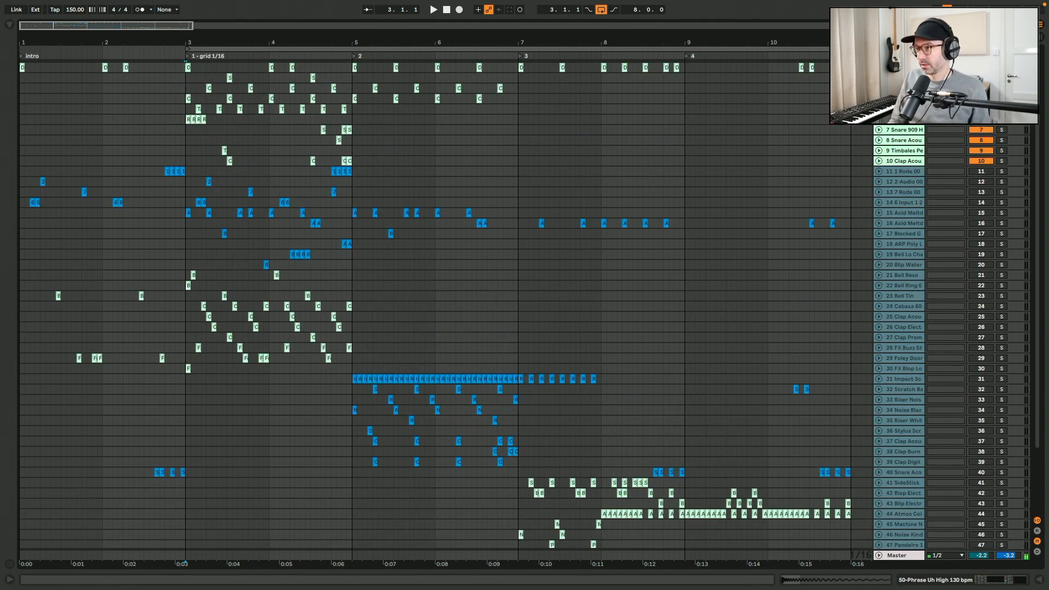
left_click(906, 68)
left_click(892, 161, "shift")
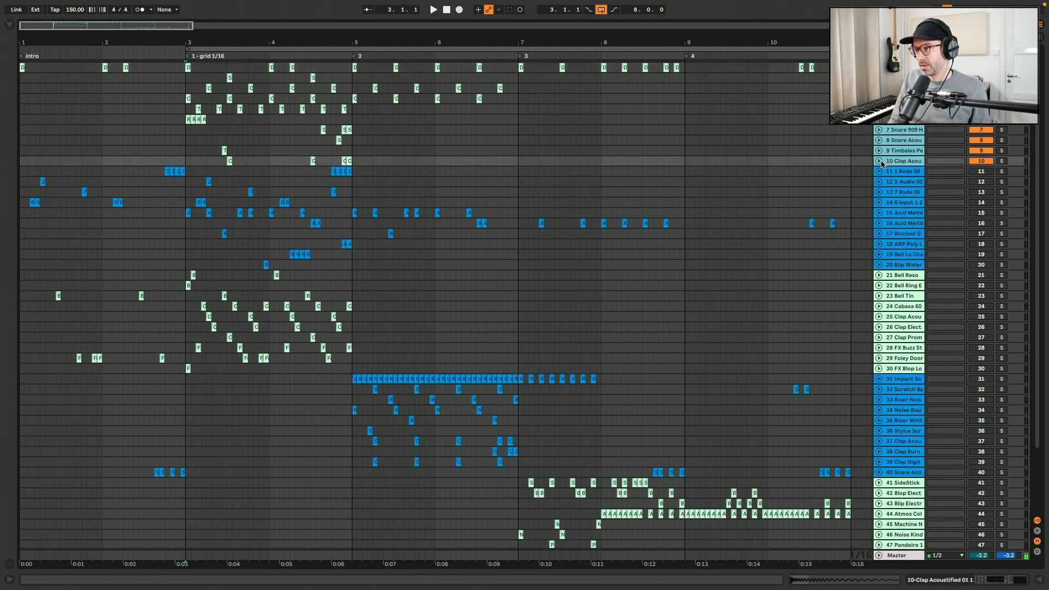
left_click(878, 161)
- Loop bars 3 to 5 and play back the expanded drum tracks
left_click_drag(189, 93, 596, 108)
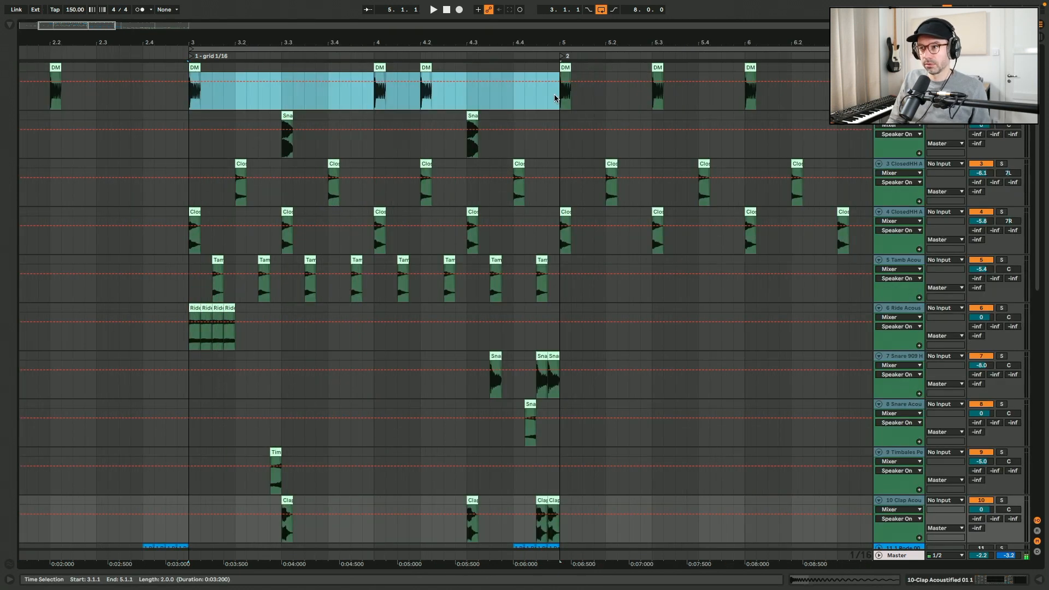
key("ctrl+l")
key("space")
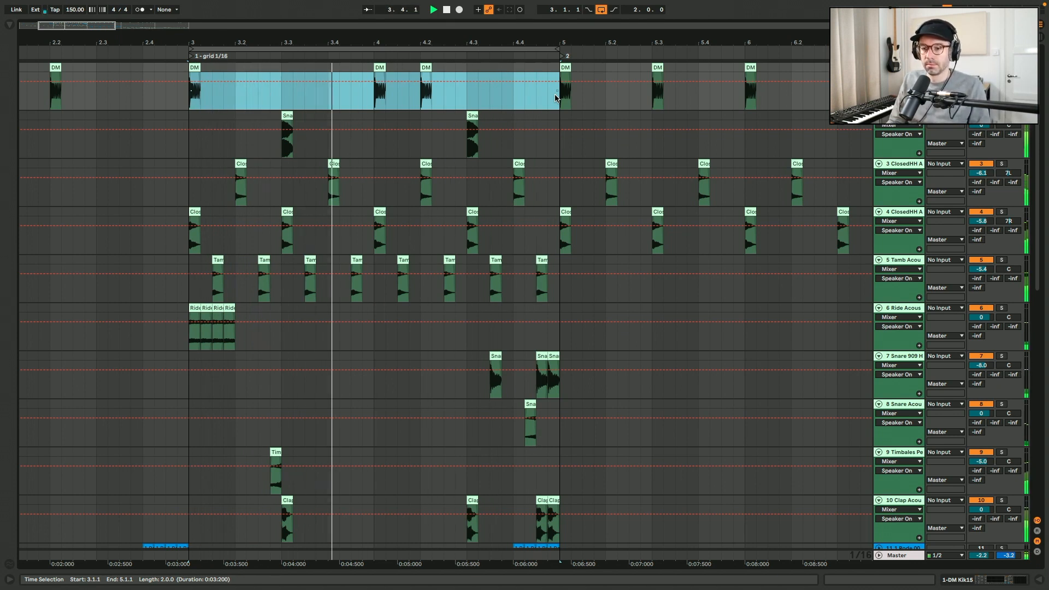
scroll(621, 251, "down", 1)
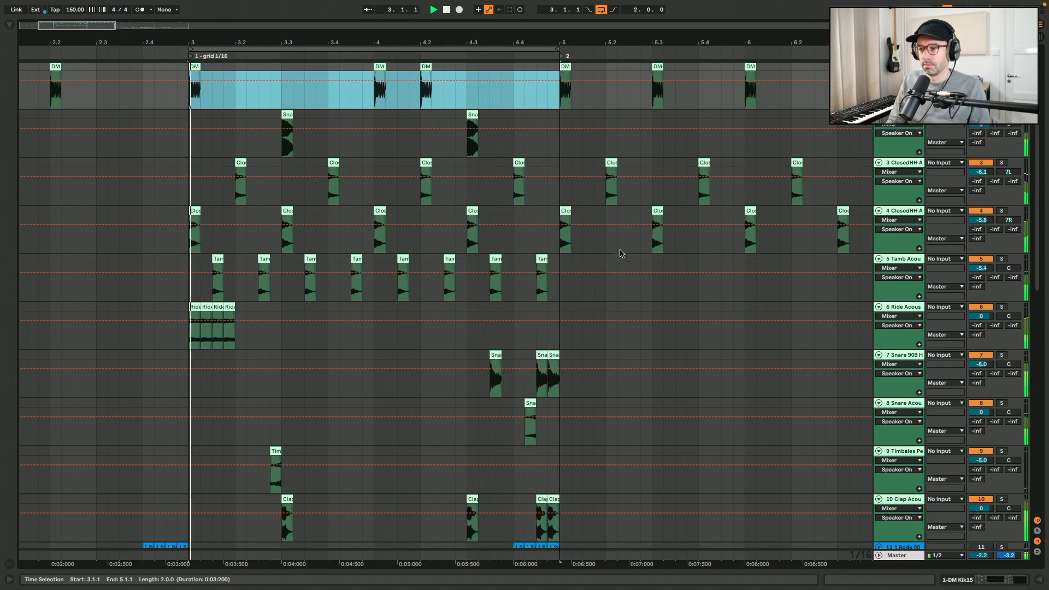
scroll(446, 306, "down", 2)
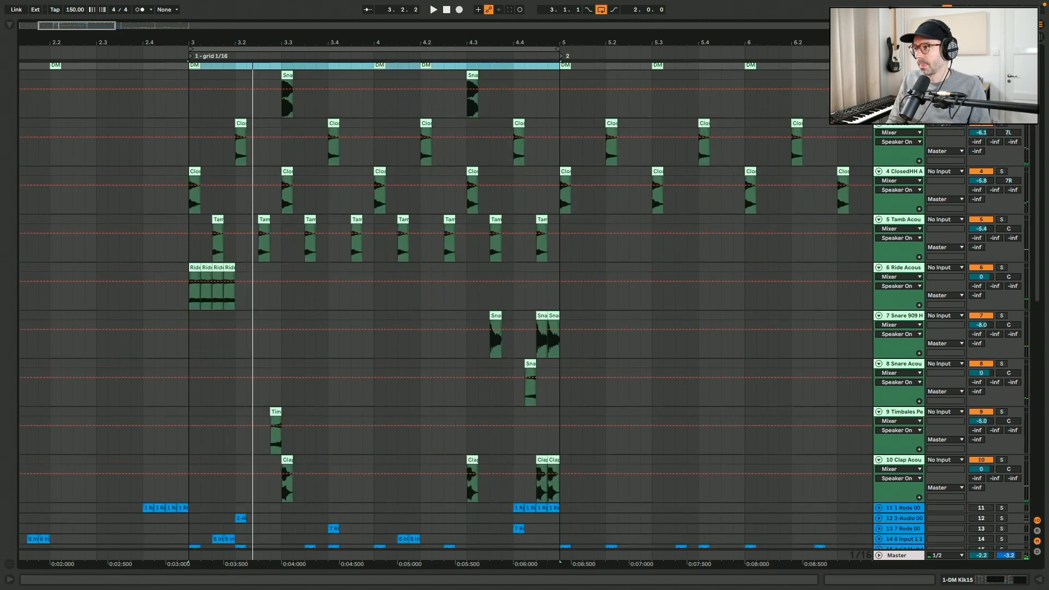
- Collapse the ten drum tracks again
left_click(899, 76)
left_click(894, 461)
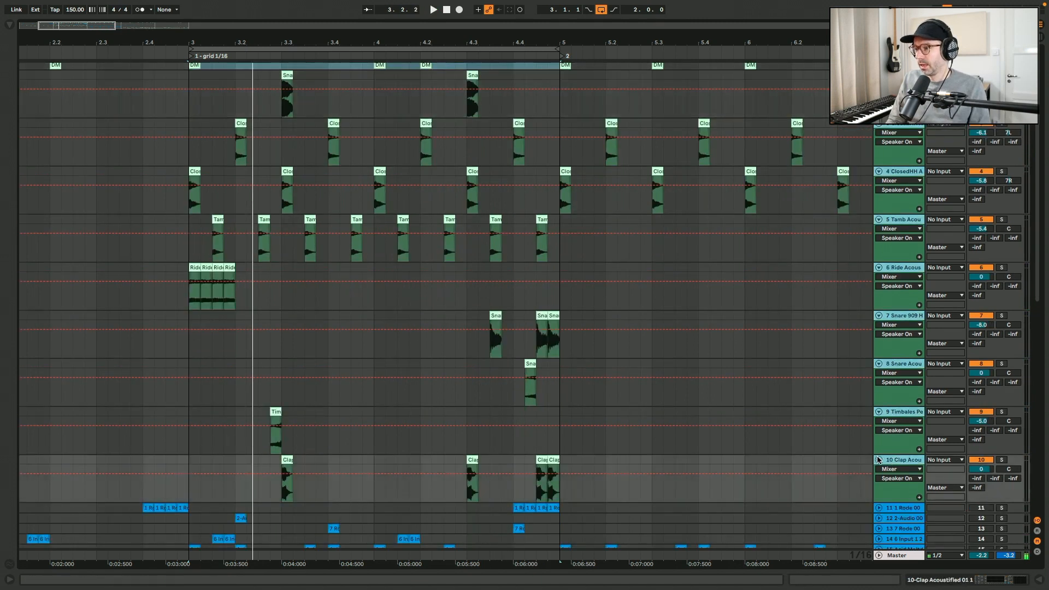
key("alt+u")
- Select tracks 11 to 20 and expand them
left_click(904, 169)
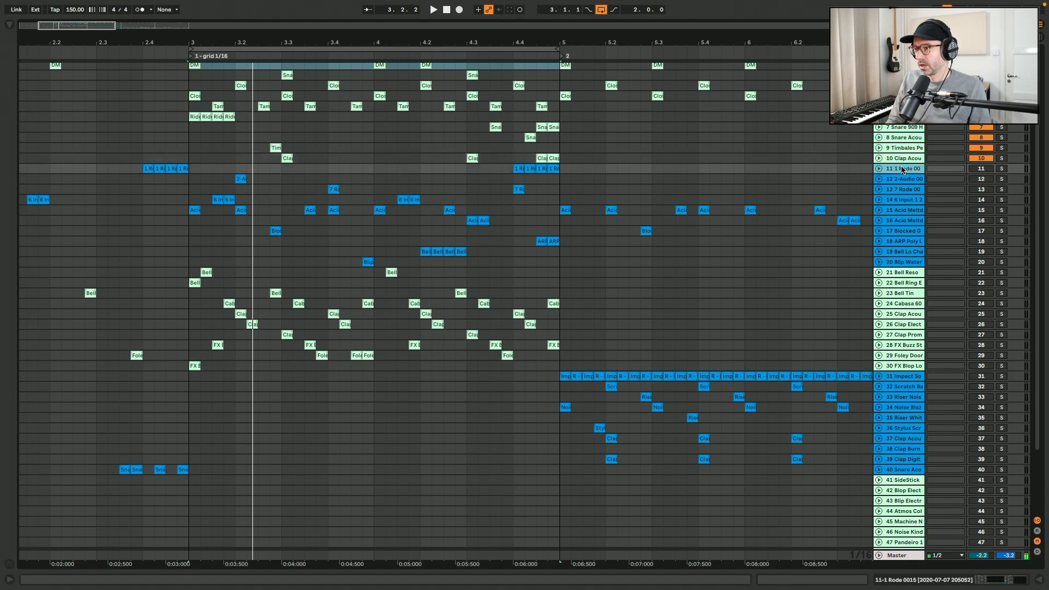
left_click(883, 261)
key("alt+u")
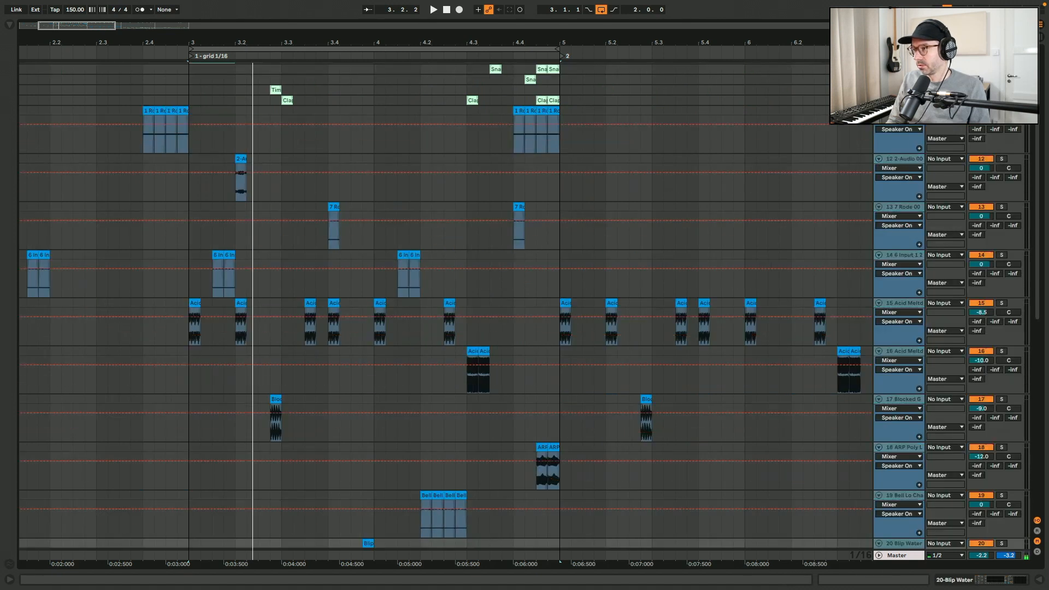
- Audition the 2-Audio and 7 Rode tracks from bar 3
scroll(204, 134, "down", 1)
left_click(189, 138)
key("space")
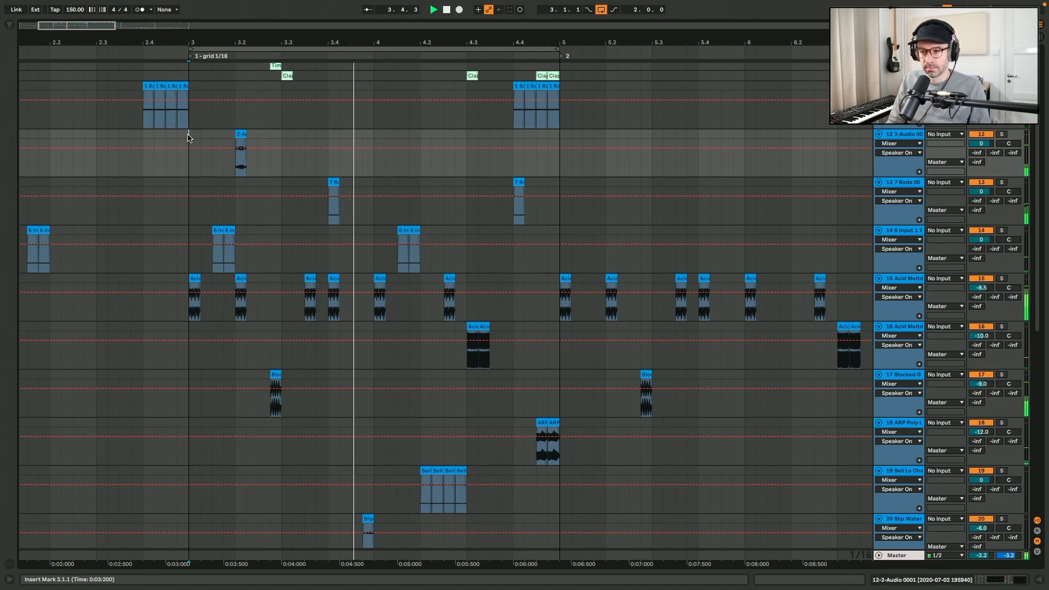
left_click(185, 213)
key("space")
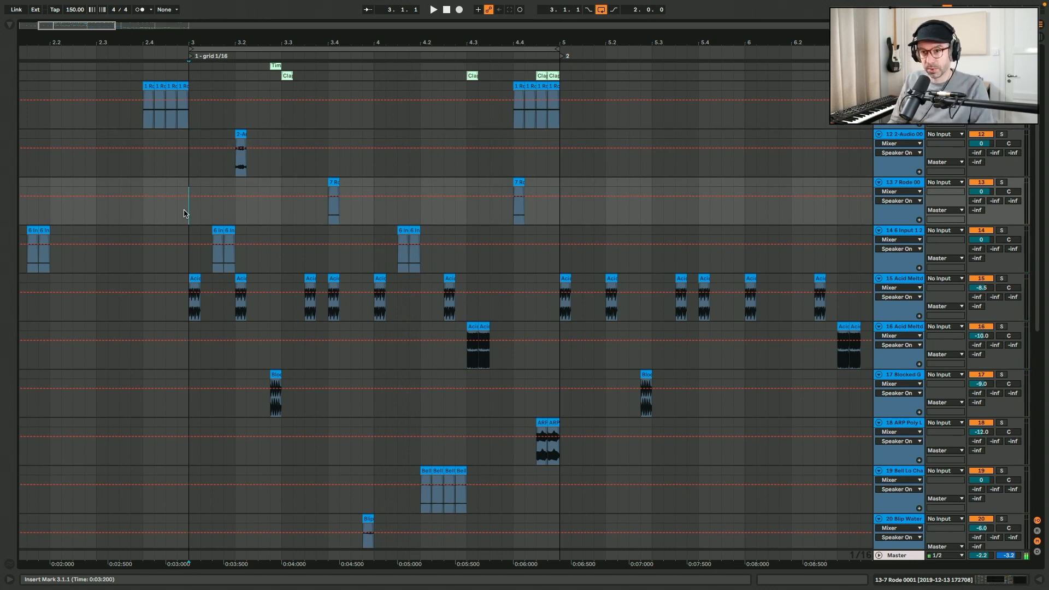
- Collapse the expanded tracks 11 to 20 in a full-arrangement view
double_click(300, 26)
left_click(899, 86)
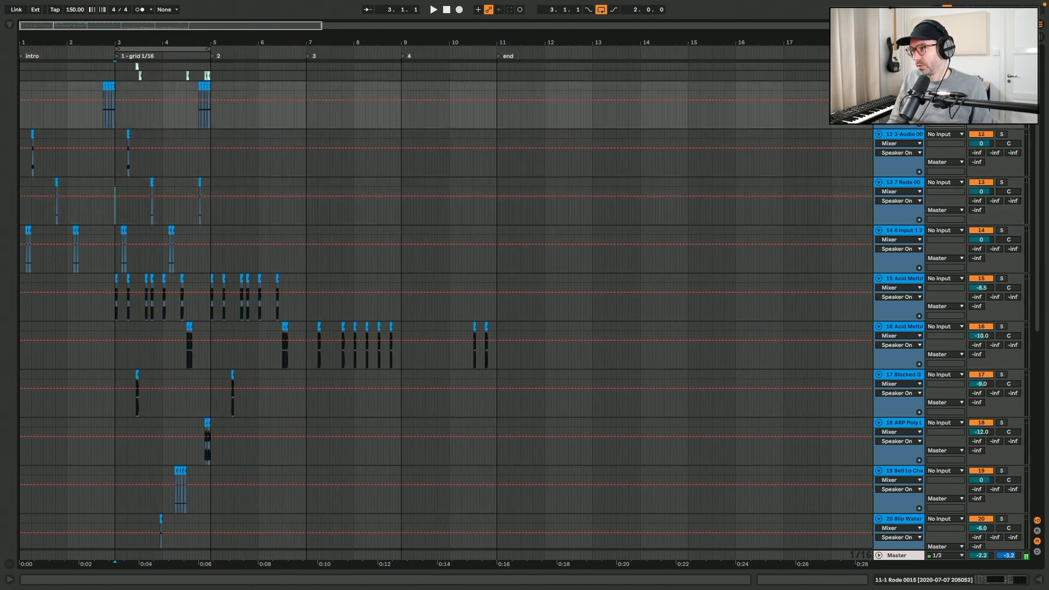
scroll(912, 444, "down", 3)
left_click(891, 434)
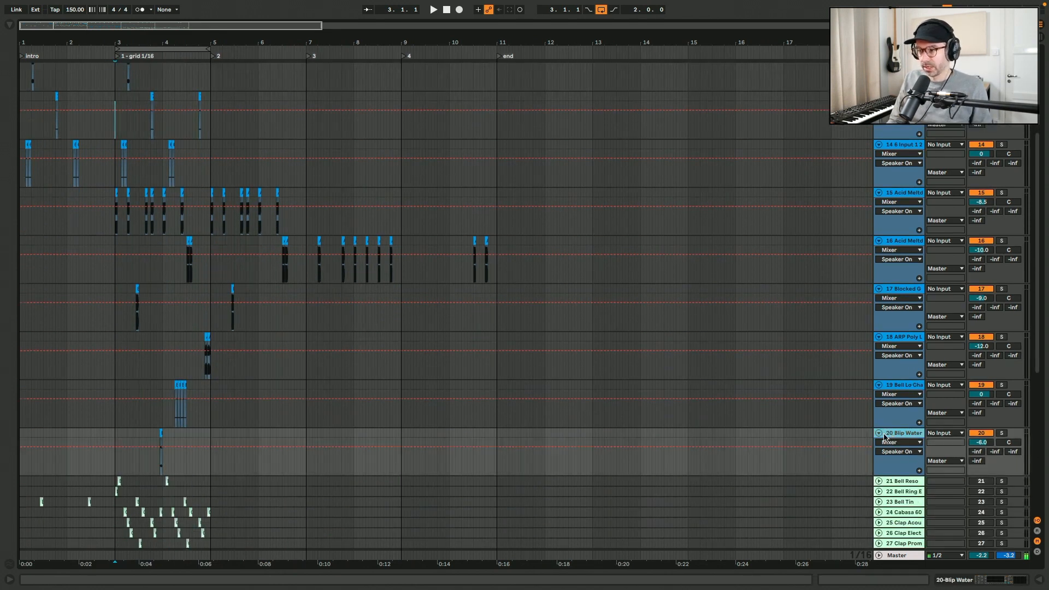
left_click(879, 434)
left_click(894, 385)
scroll(896, 377, "up", 5)
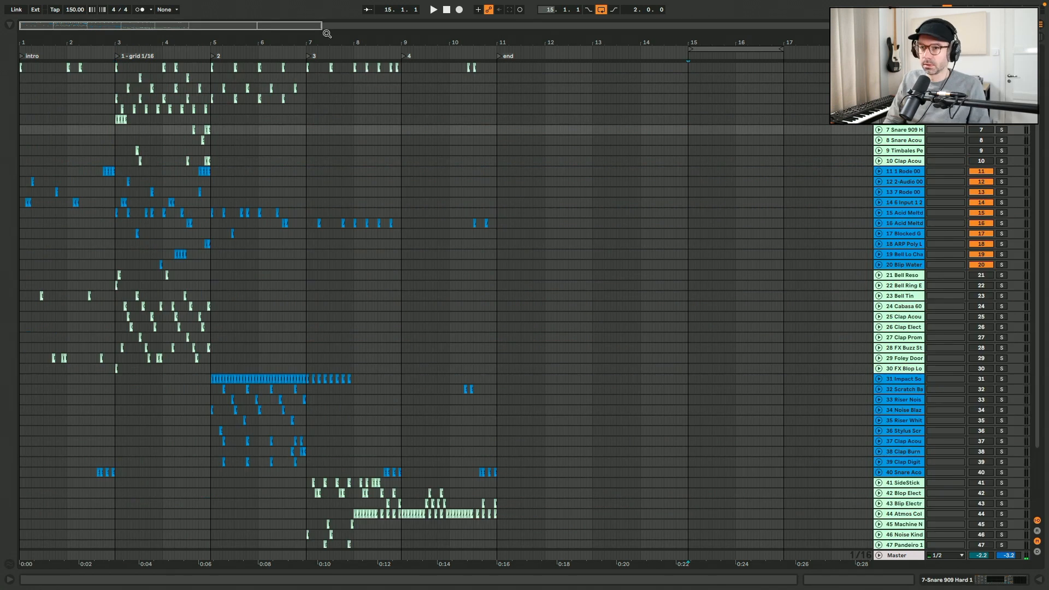
- Move to the empty region at bar 15 and set the insert marker there
left_click_drag(326, 32, 326, 49)
key("z")
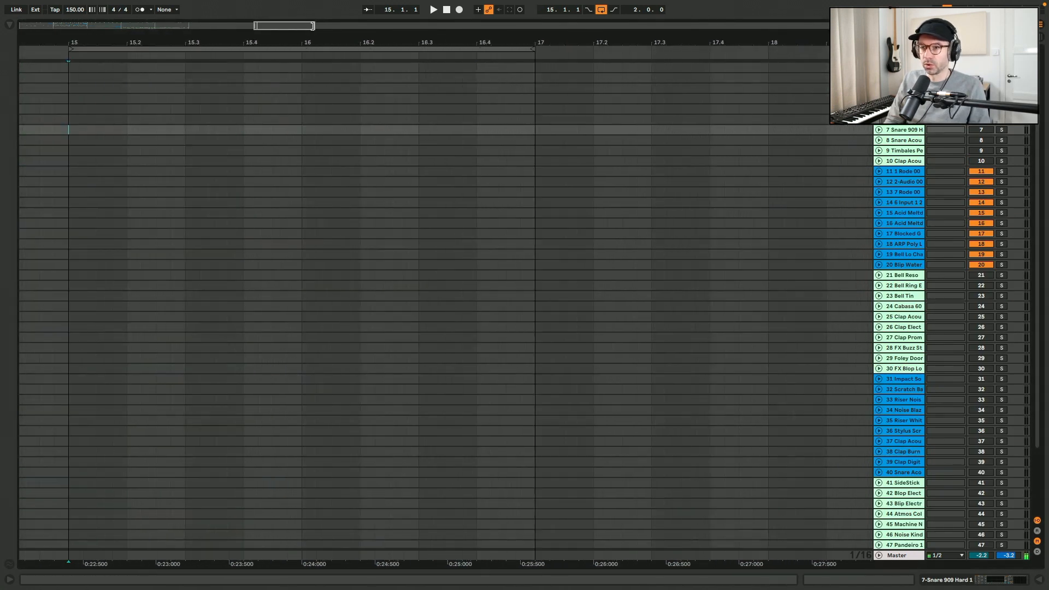
right_click(153, 106)
left_click(227, 216)
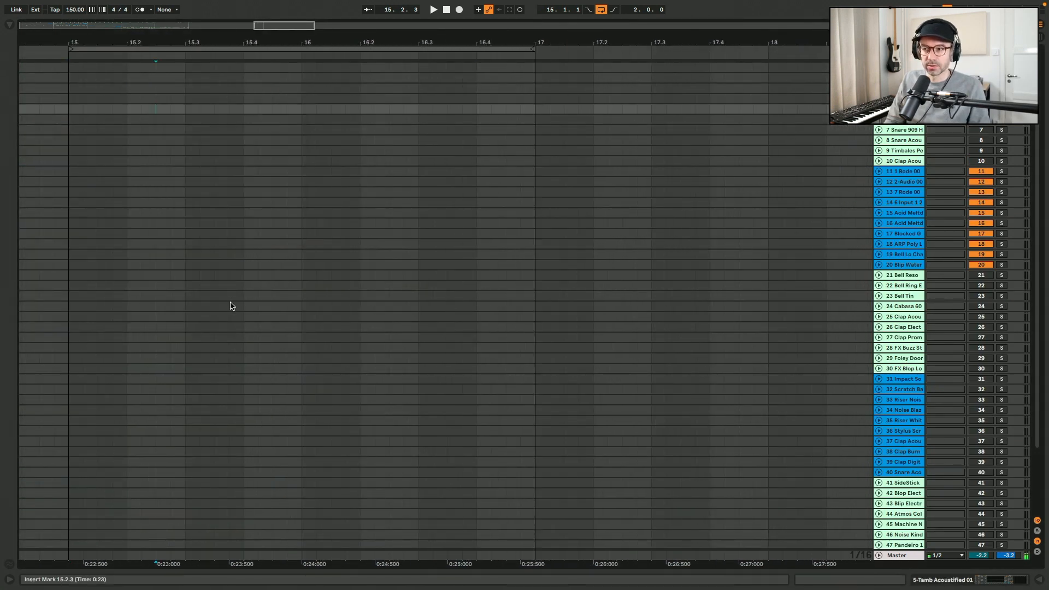
- Insert eight new audio tracks at the top of the arrangement
left_click(986, 172)
left_click(912, 265)
left_click(907, 181, "shift")
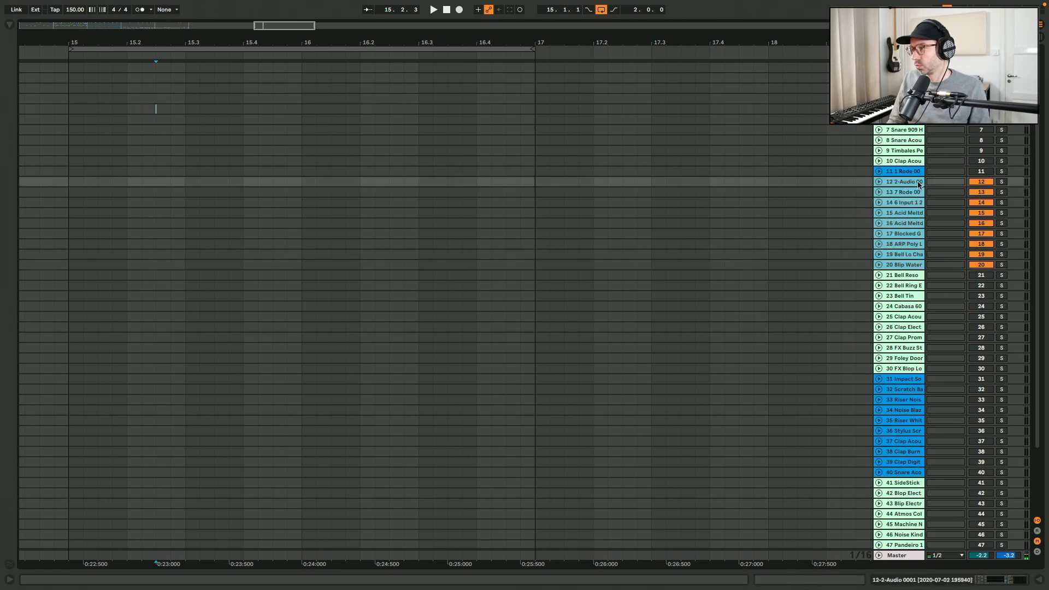
left_click(981, 181)
left_click(905, 68)
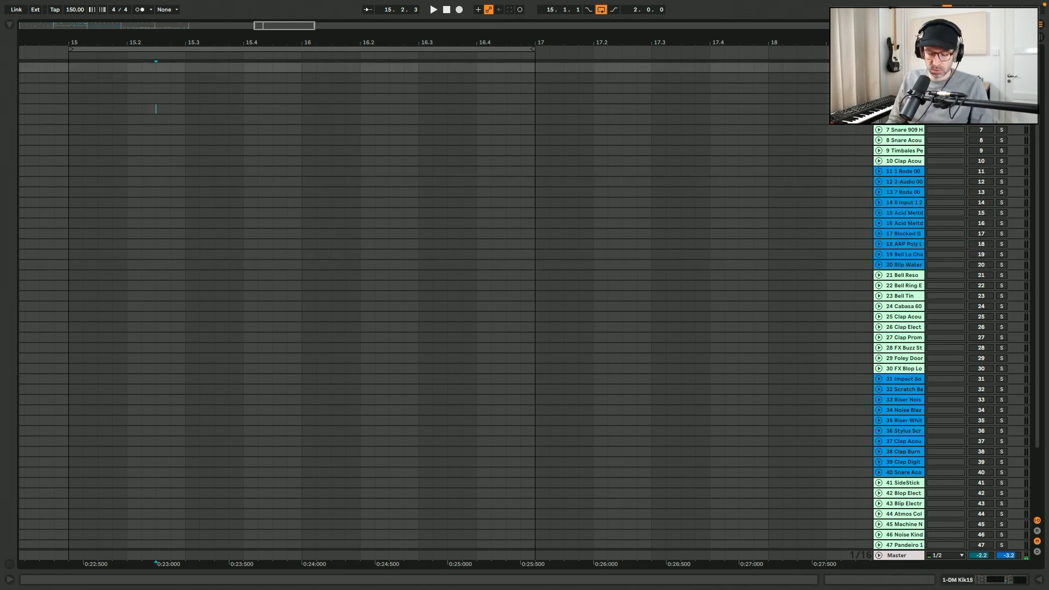
key("ctrl+t")
left_click_drag(901, 77, 900, 64)
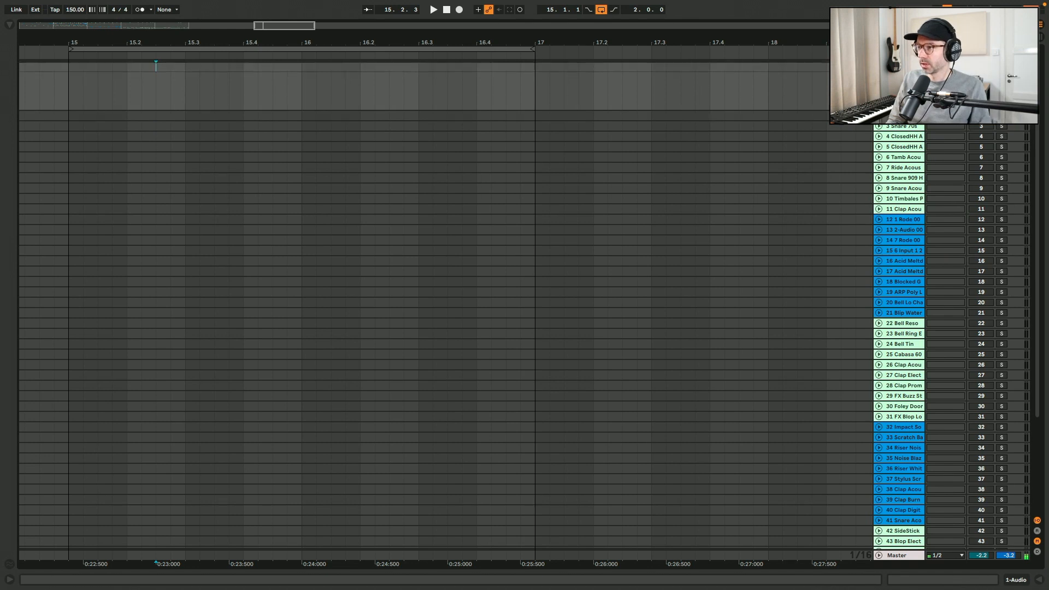
key("ctrl+t")
key("ctrl+t")
key("ctrl+t")
key("ctrl+t")
key("ctrl+t")
key("ctrl+t")
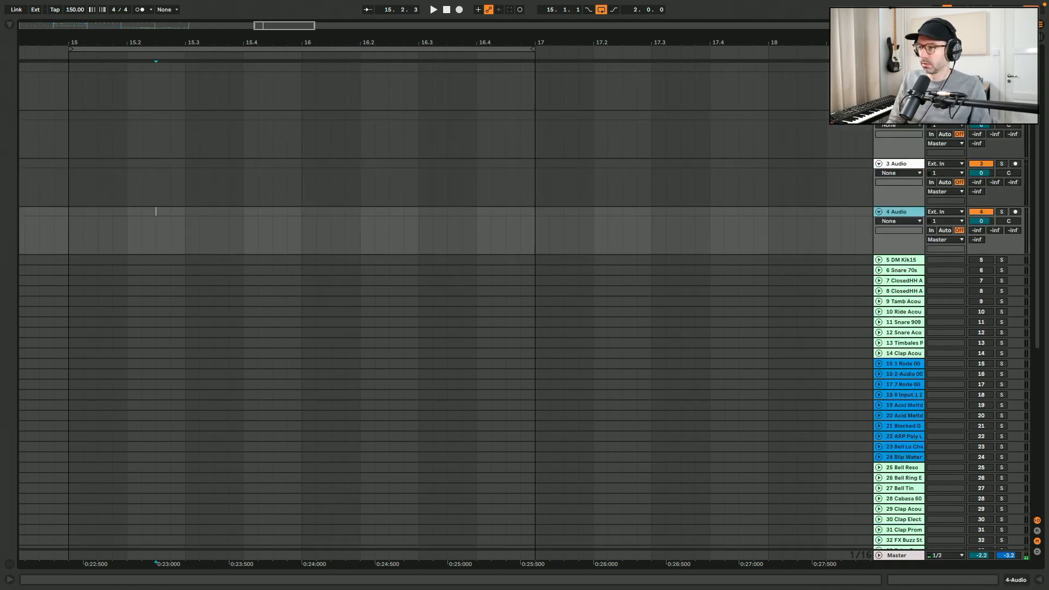
key("ctrl+t")
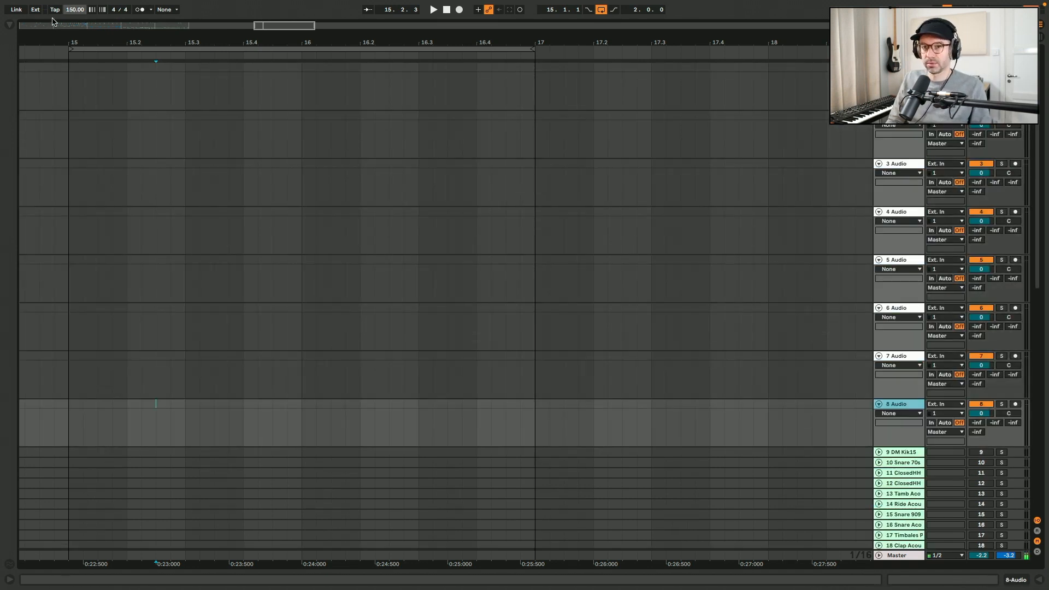
- Open the browser and go to the Kick folder under Drums' Drum Hits
key("ctrl+alt+b")
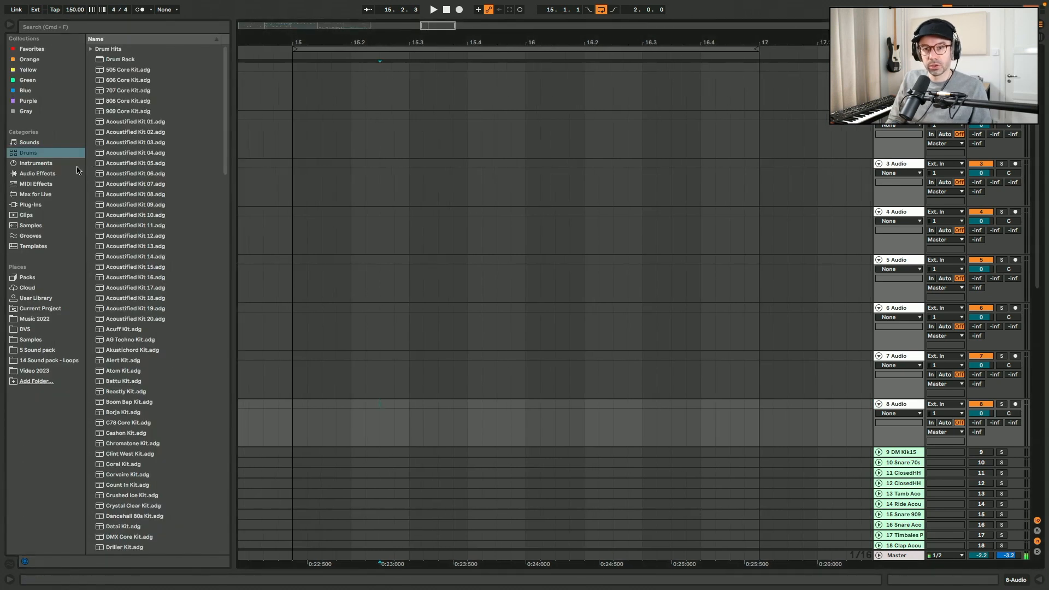
left_click(91, 49)
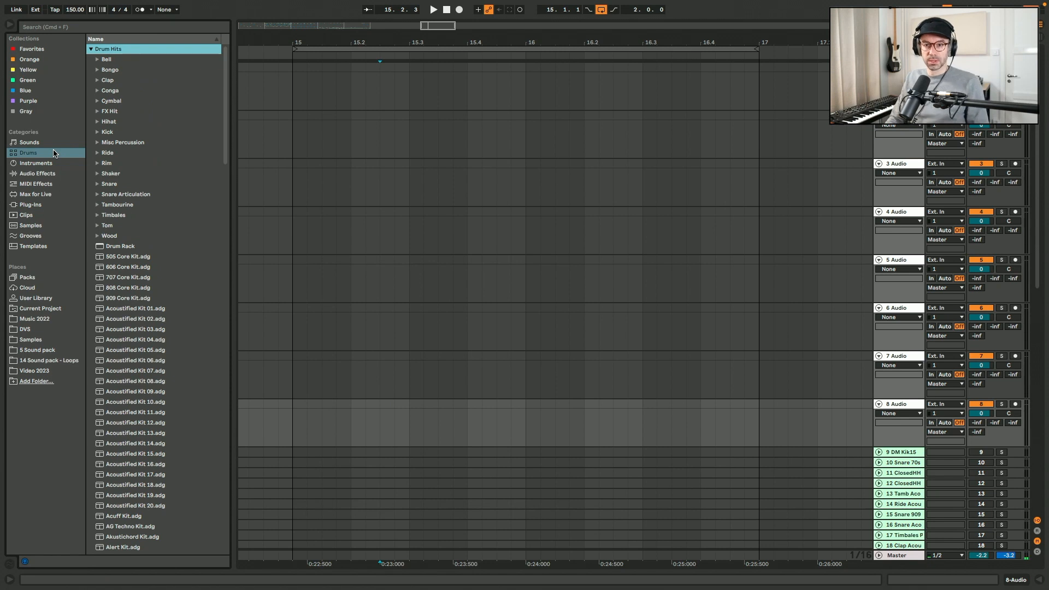
left_click(96, 133)
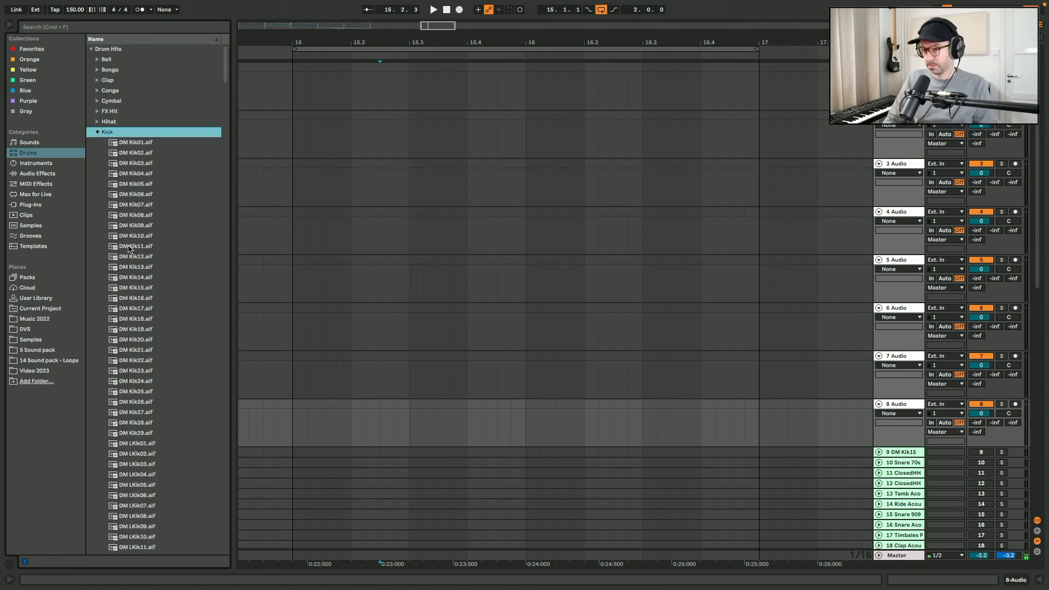
- Preview several kick samples, ending on Kick Acoustified 11 1.aif
left_click(129, 247)
scroll(131, 246, "down", 10)
left_click(136, 272)
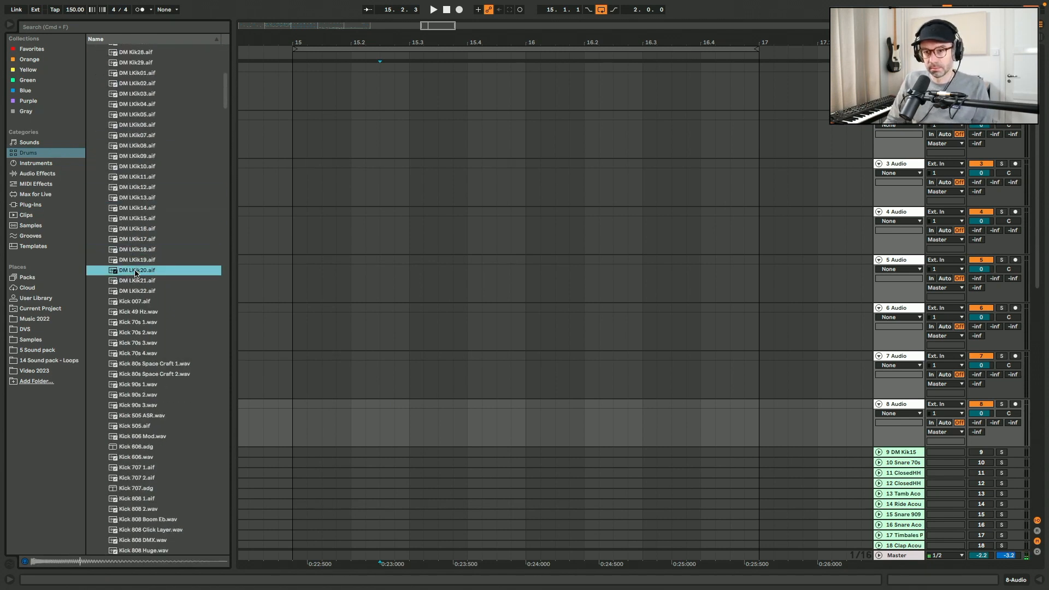
left_click(134, 260)
scroll(135, 261, "down", 15)
left_click(135, 264)
left_click(138, 286)
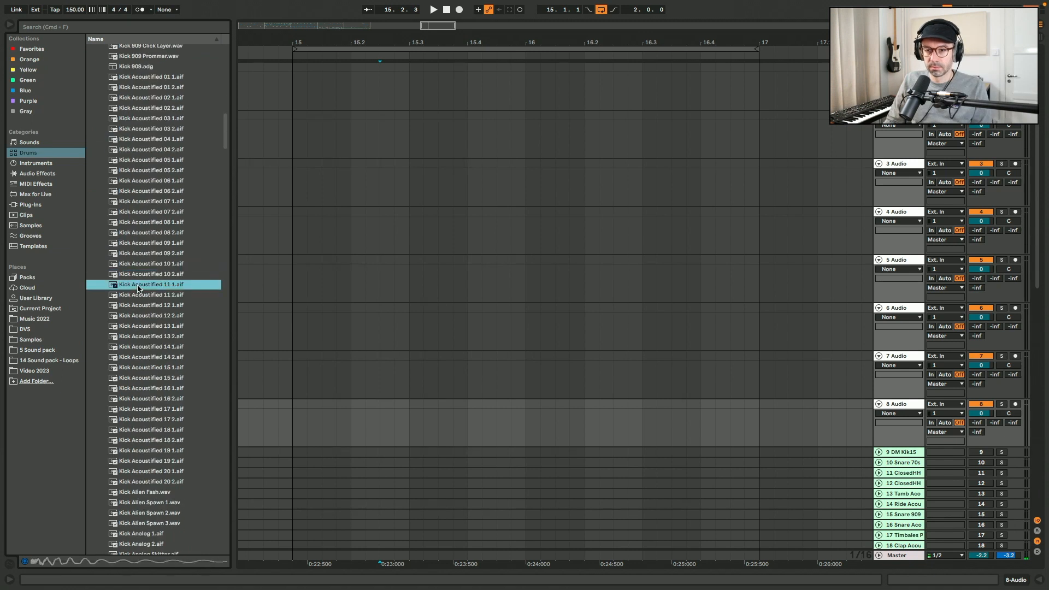
- Place Kick Acoustified 11 1.aif on the first audio track at bar 15
left_click_drag(173, 286, 338, 81)
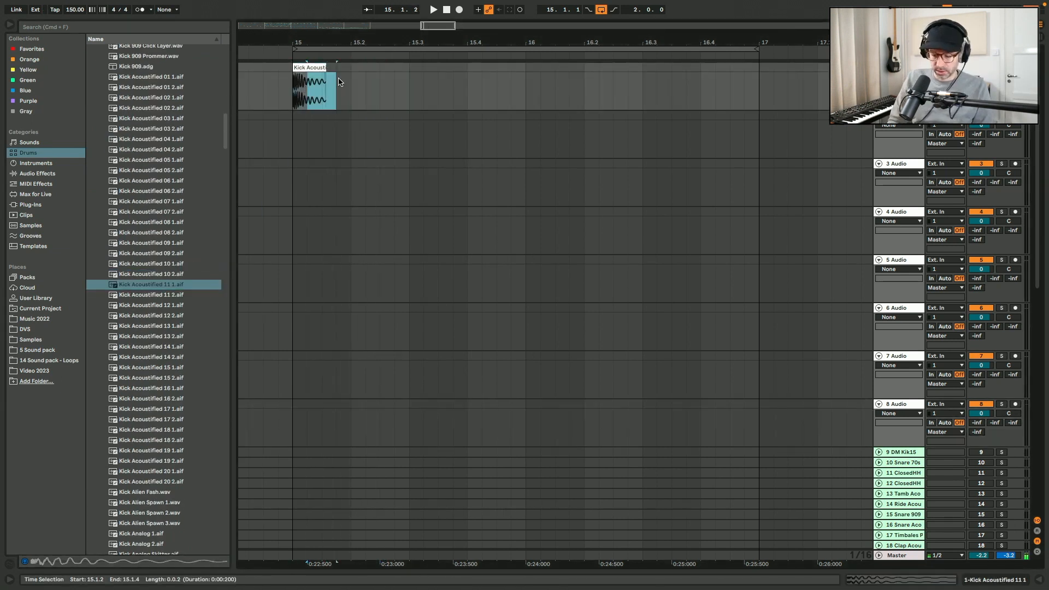
key("Delete")
left_click(339, 82)
key("plus")
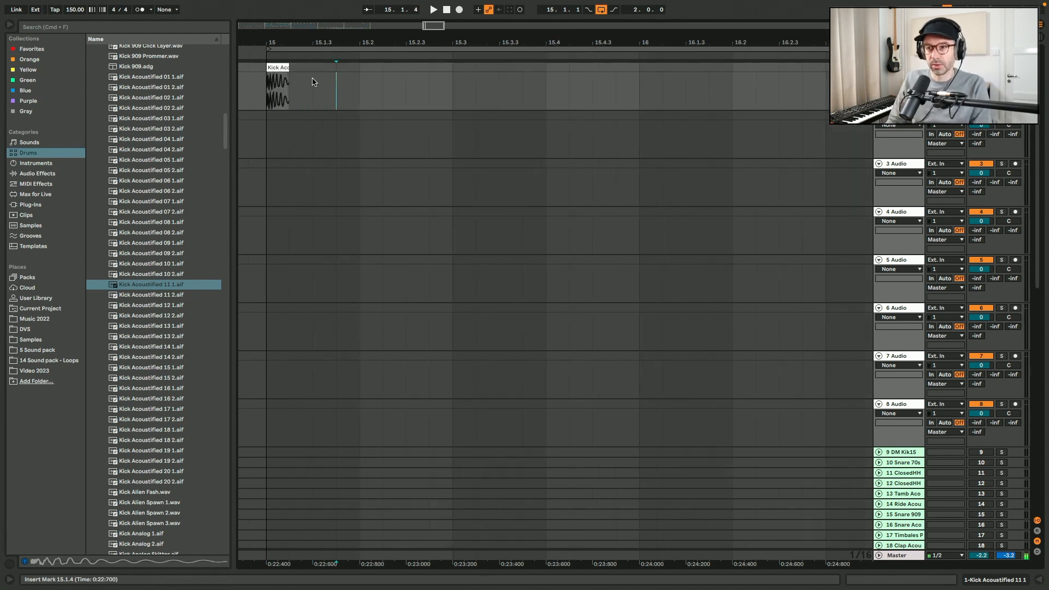
left_click(279, 68)
mouse_move(436, 26)
left_mouse_down()
mouse_move(433, 5)
mouse_move(436, 15)
left_mouse_up()
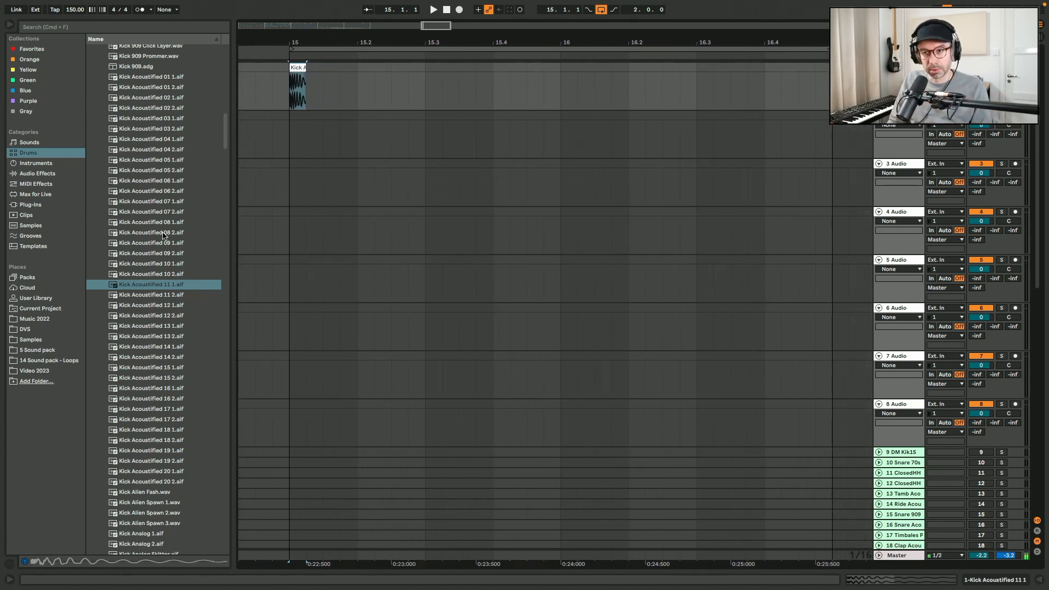
- Select the kick clip's half-bar range on the first track and duplicate it four times
left_click_drag(392, 72, 290, 70)
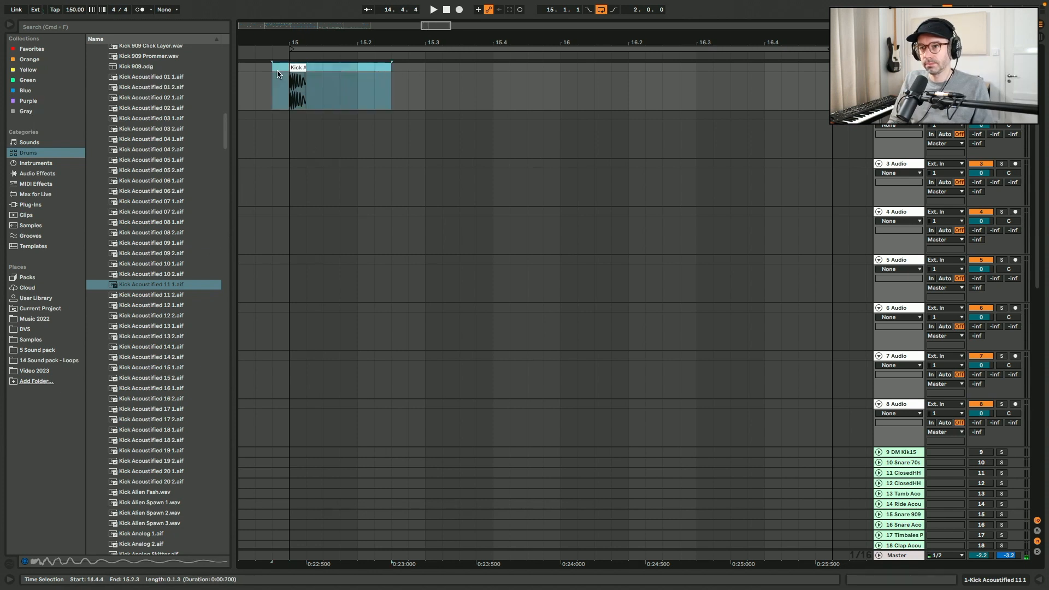
key("super+d")
key("super+d")
key("super+d")
key("super+d")
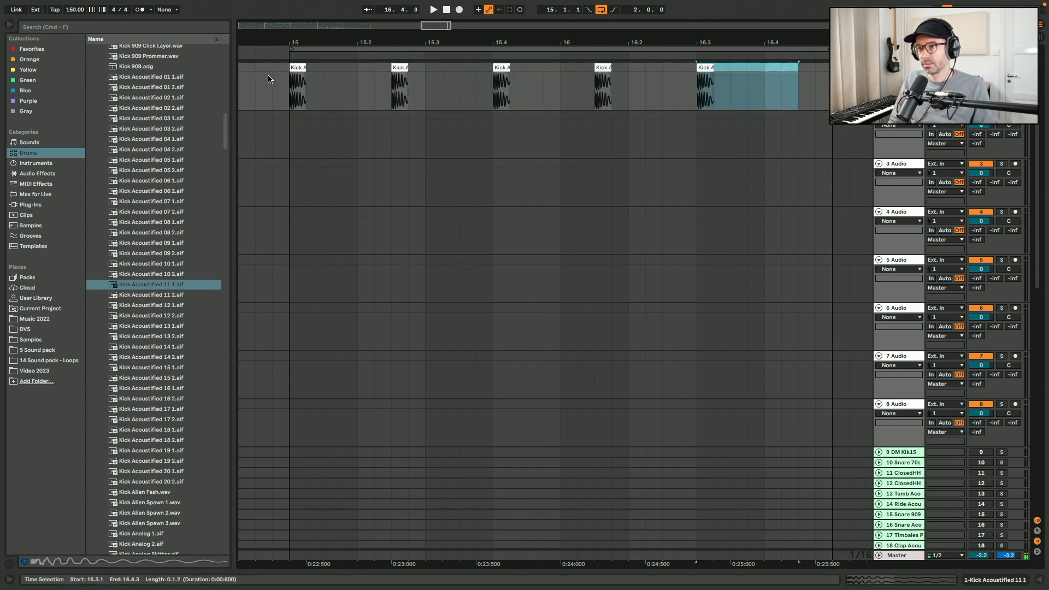
- Play from bar 15 and move one kick clip later to reshape the kick rhythm near beat 16.2
left_click(291, 77)
key("space")
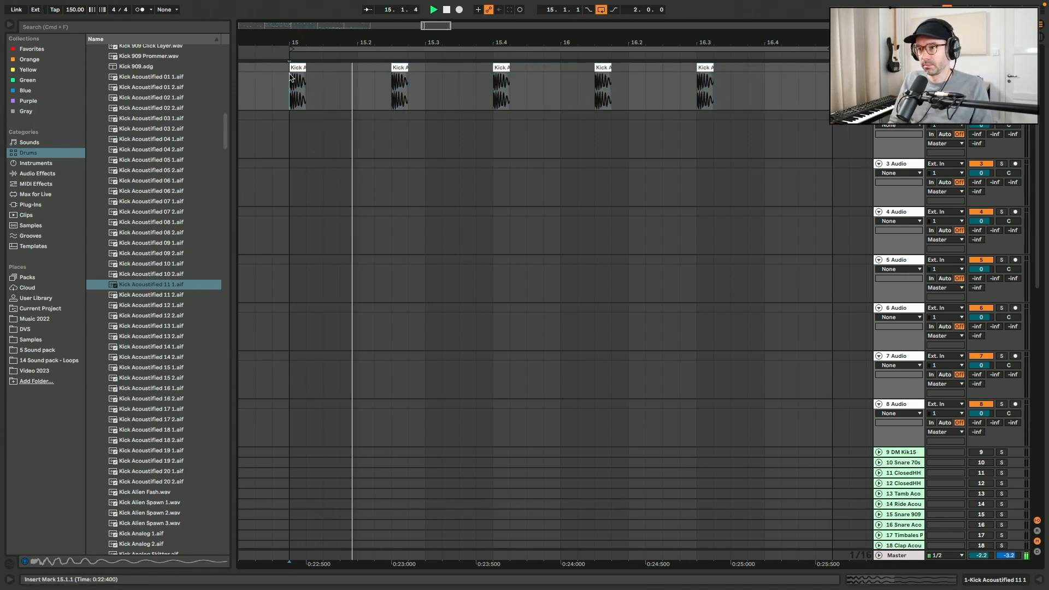
left_click(503, 67)
left_click_drag(503, 67, 682, 73)
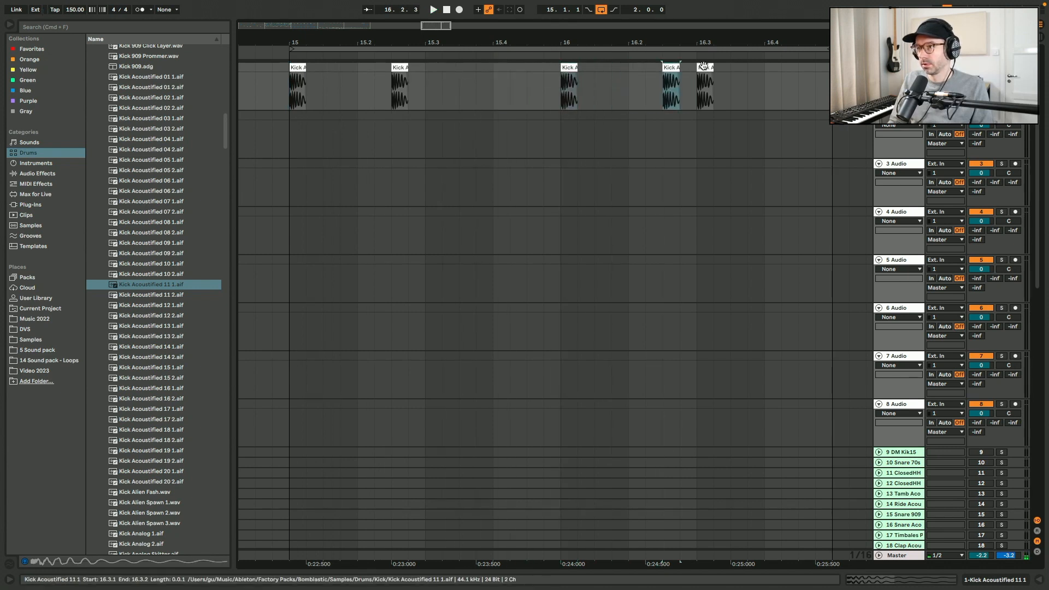
- Collapse the Kick folder, open the Snare folder and preview snare samples
scroll(147, 137, "up", 15)
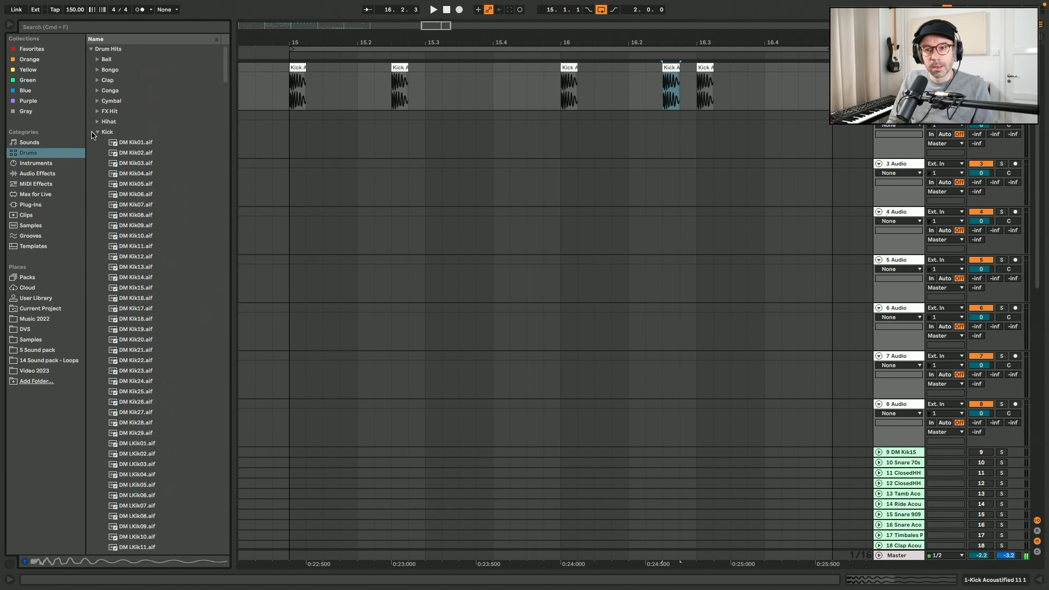
left_click(93, 134)
left_click(95, 132)
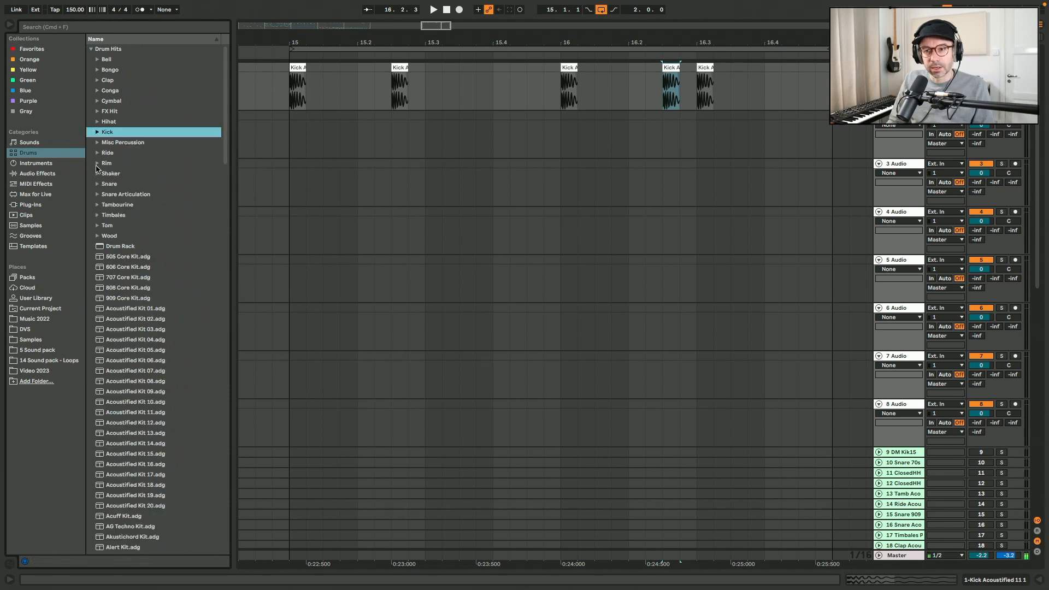
left_click(97, 185)
left_click(135, 227)
scroll(135, 230, "down", 15)
left_click(135, 231)
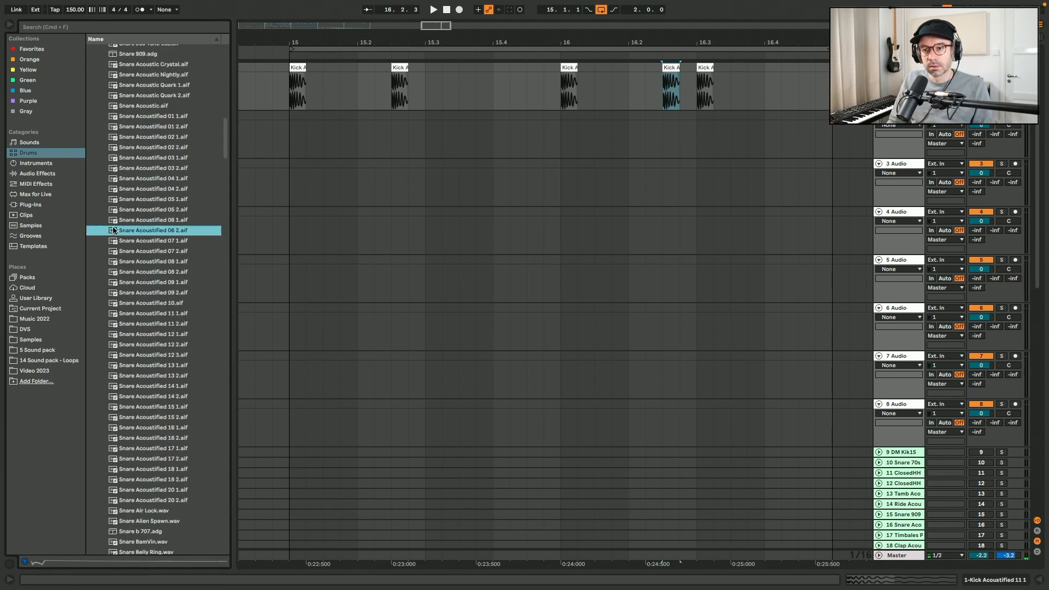
- Place Snare Acoustified 08 2.aif on the second audio track at bar 15 and duplicate it three times
left_click(146, 273)
left_click_drag(147, 272, 290, 131)
key("ctrl+d")
key("ctrl+d")
key("ctrl+d")
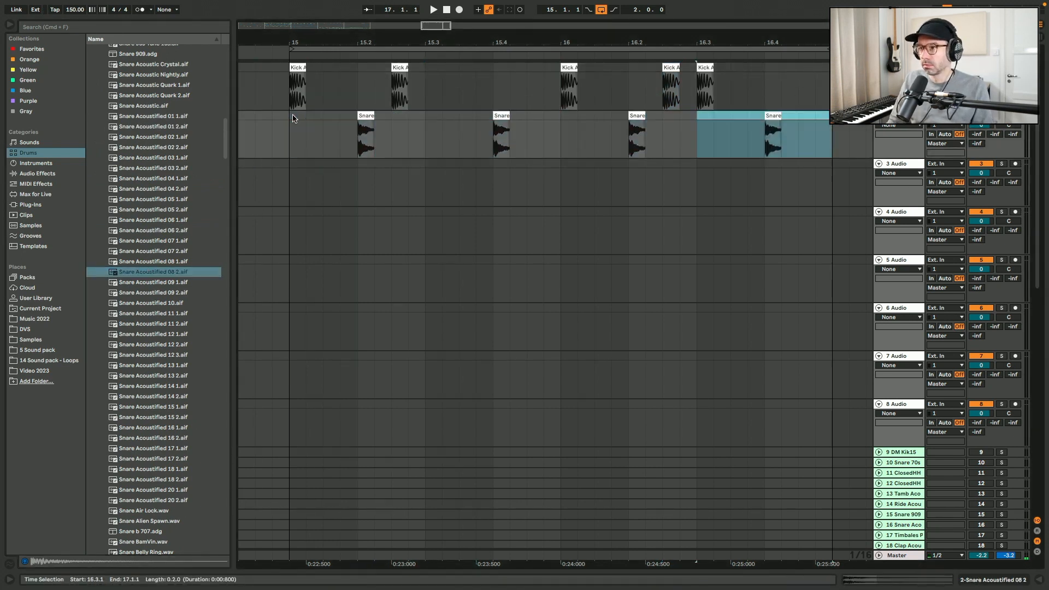
- Place Snare Acoustified 05 2.aif on the third audio track and trim it to a short clip starting at bar 15
left_click(169, 230)
left_click(171, 210)
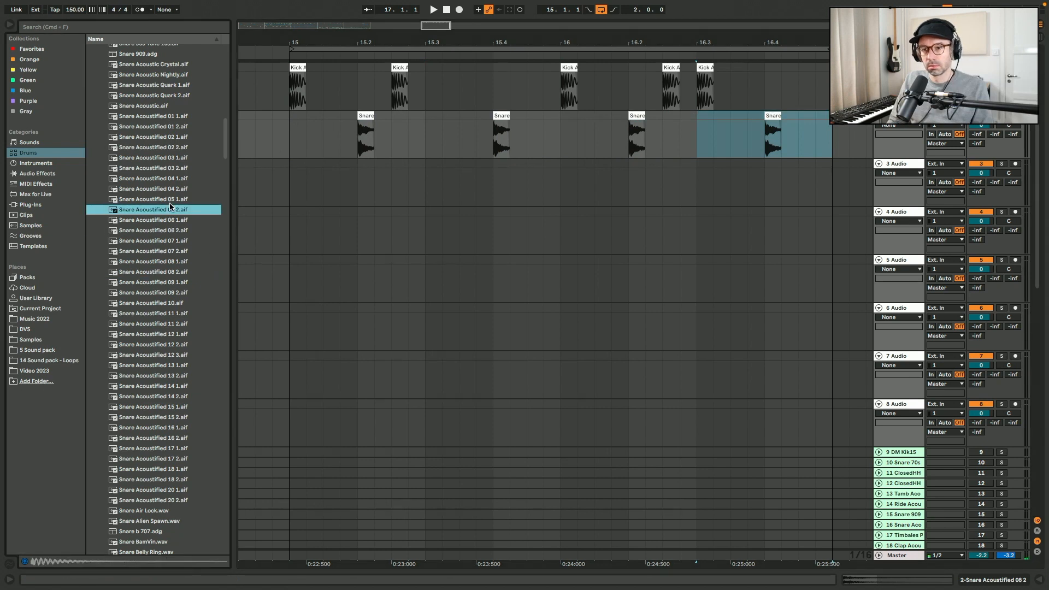
left_click_drag(169, 206, 392, 165)
key("super+e")
left_click(399, 164)
key("Delete")
left_click(366, 164)
key("Delete")
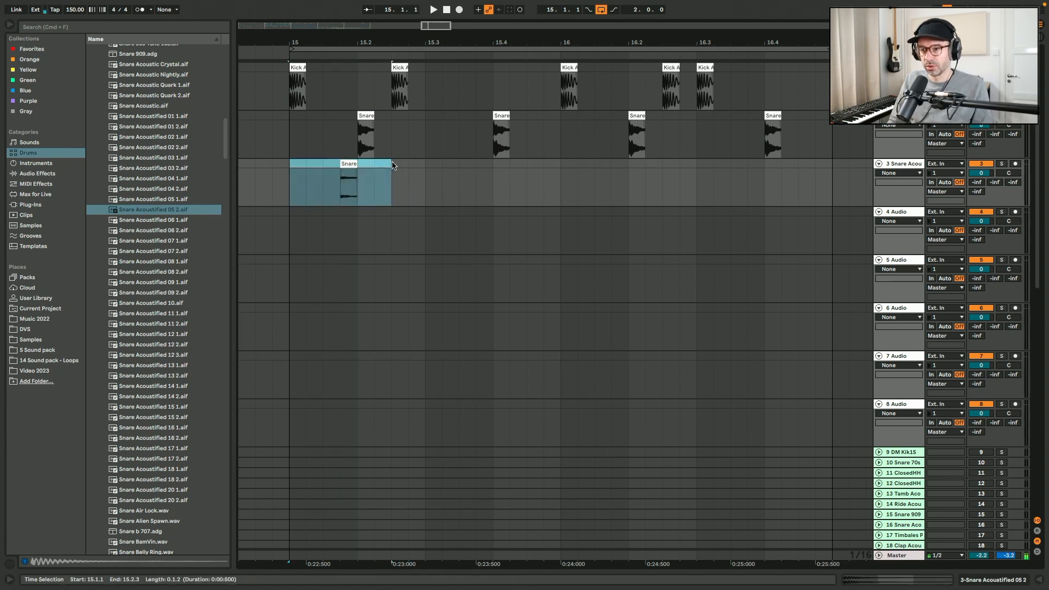
- Duplicate the third-track snare clip three times, then undo the last duplicate
key("super+d")
key("super+d")
key("super+d")
key("super+d")
key("super+d")
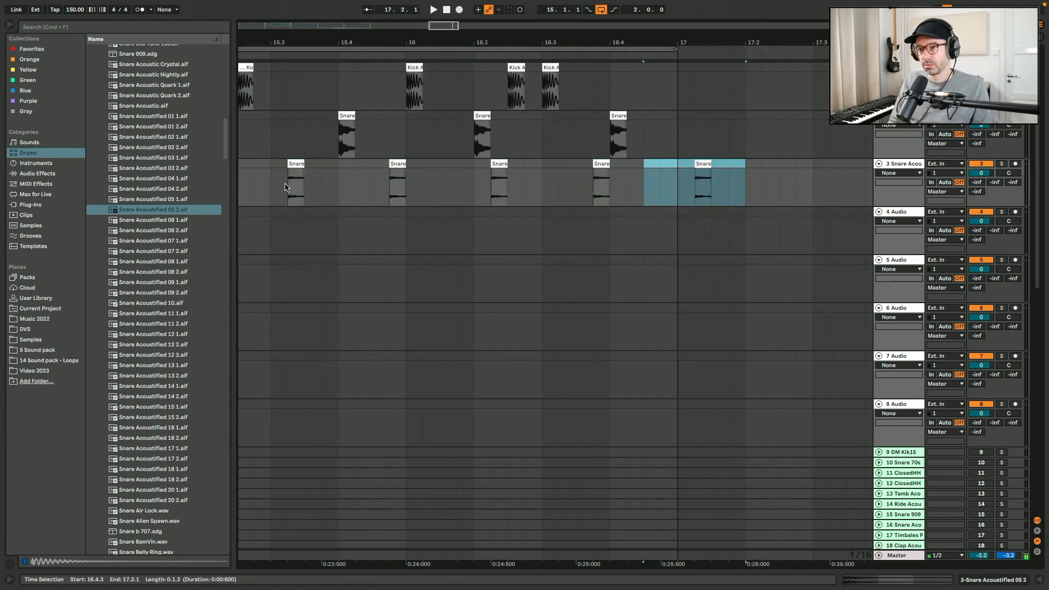
key("super+z")
scroll(287, 188, "left", 5)
left_click(373, 185)
scroll(374, 185, "right", 3)
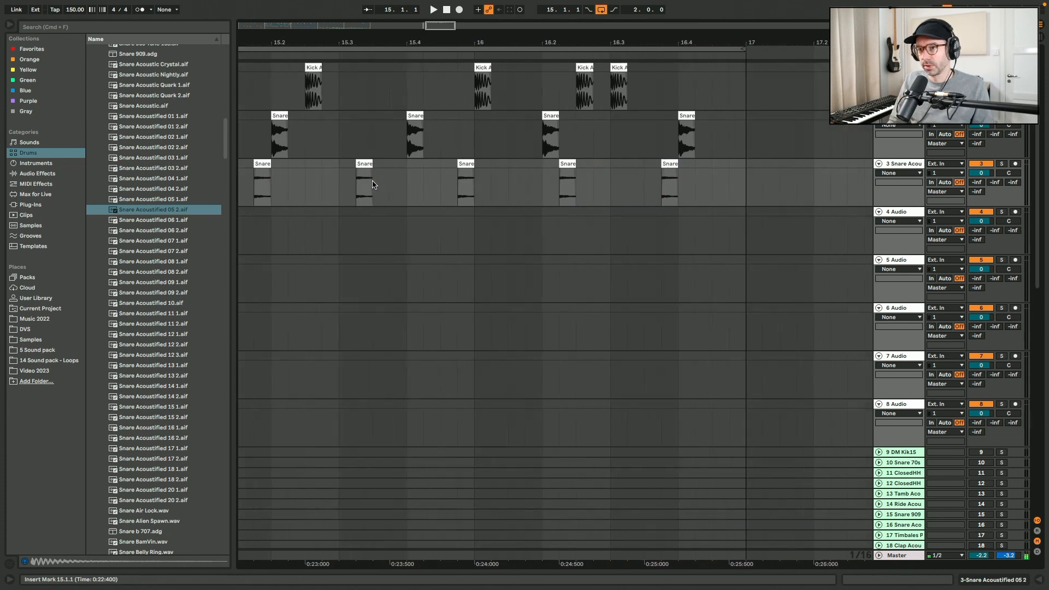
scroll(373, 185, "left", 1)
- Open the Hihat folder and preview closed hi-hat samples, ending on Hihat Closed Bam Vin.wav
scroll(134, 167, "up", 15)
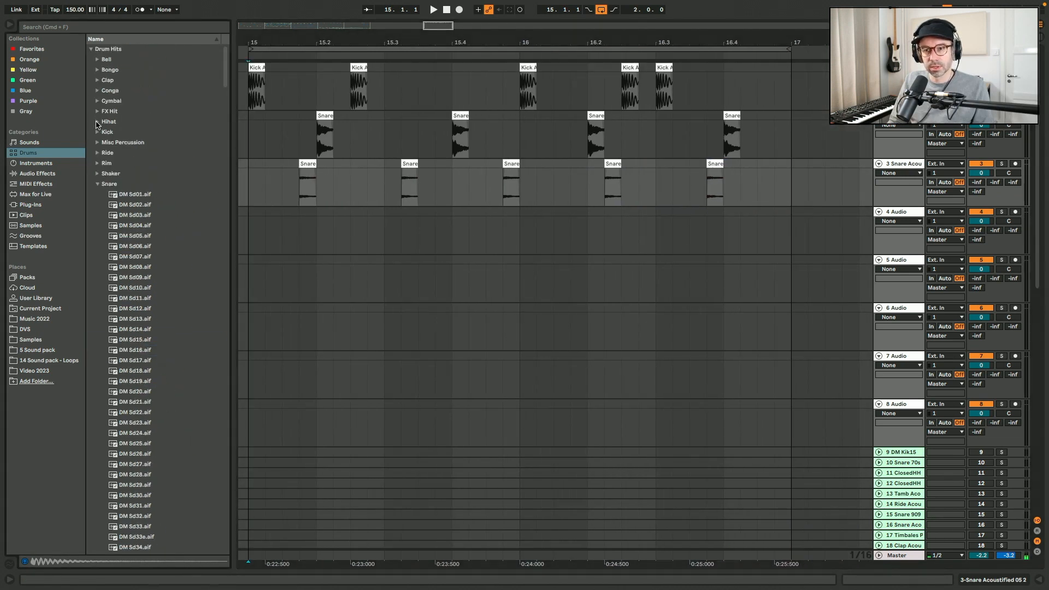
left_click(97, 123)
left_click(140, 321)
left_click(169, 424)
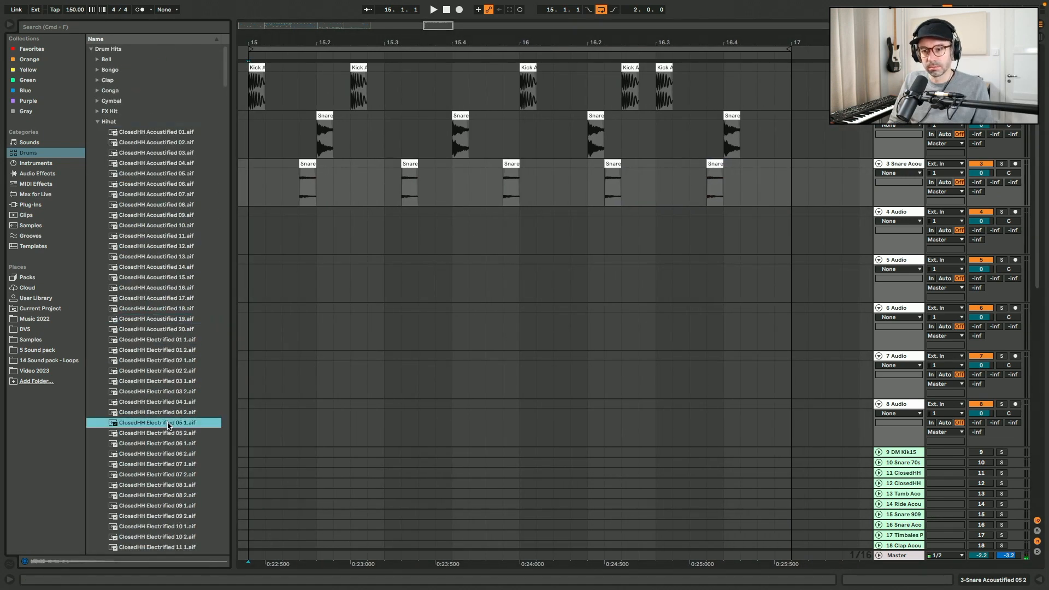
left_click(169, 465)
scroll(169, 465, "down", 15)
left_click(169, 466)
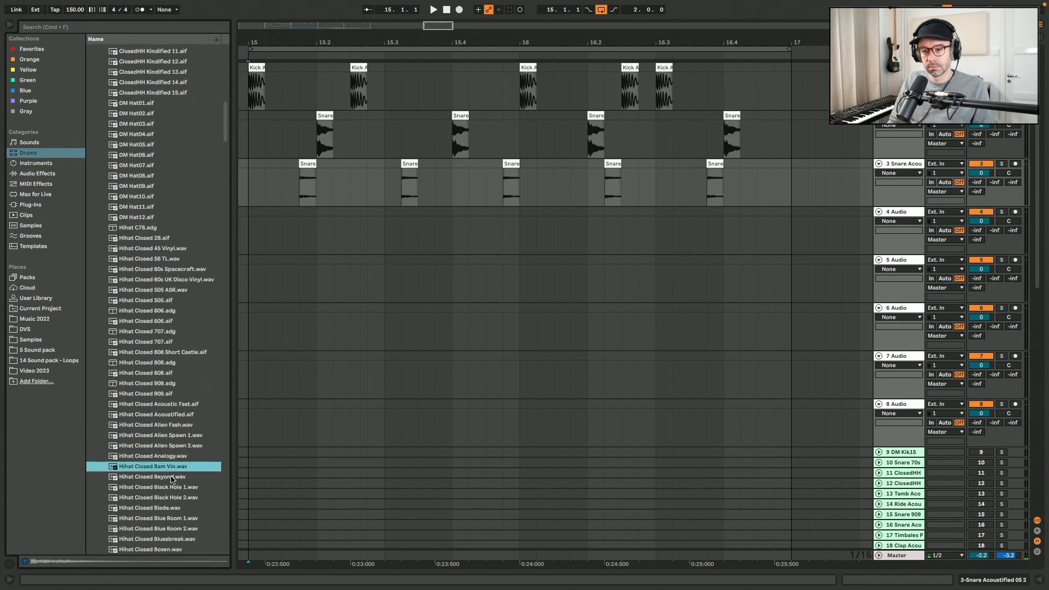
- Place Hihat Closed Bam Vin.wav on the fourth audio track near bar 15 and duplicate it three times
left_click_drag(192, 451, 388, 216)
key("ctrl+d")
key("ctrl+d")
key("ctrl+d")
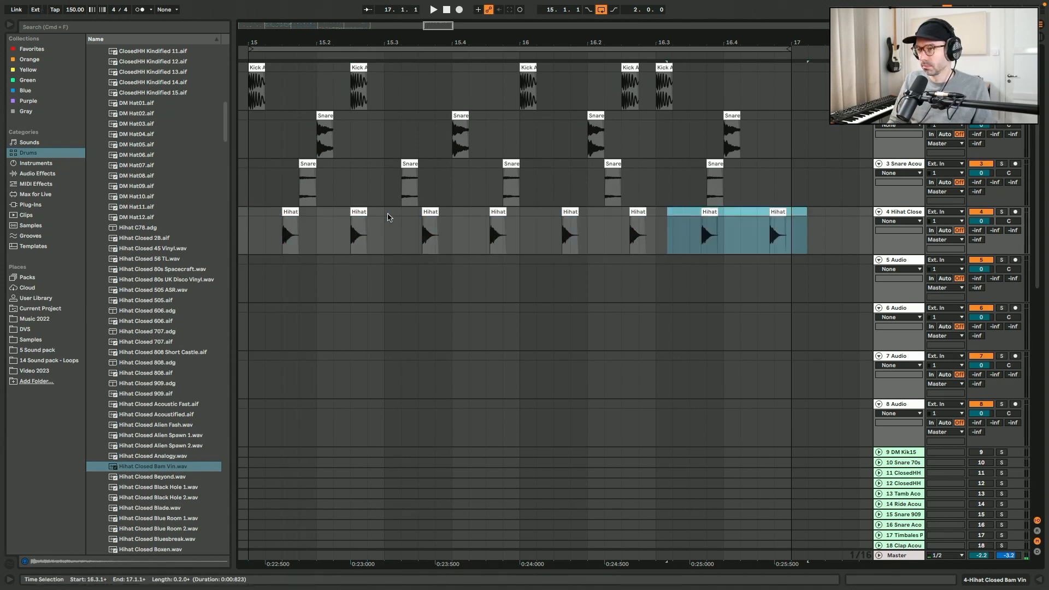
- Undo the hi-hat duplicates, then select the hi-hat range from bar 15 and duplicate it three times
key("ctrl+z")
key("ctrl+z")
left_click(384, 213)
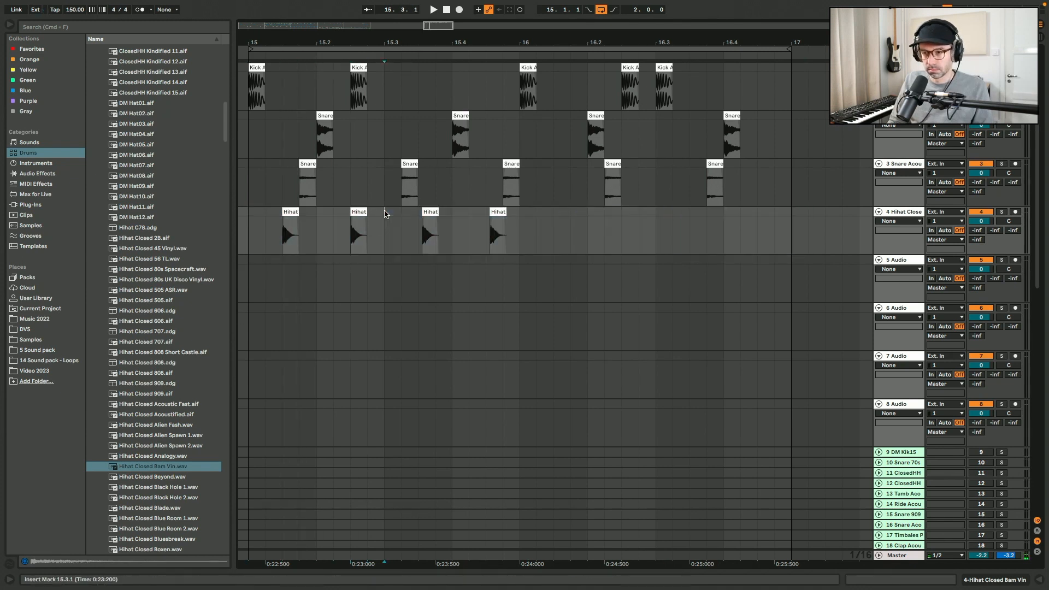
key("ctrl+z")
left_click_drag(384, 213, 264, 217)
key("ctrl+d")
key("ctrl+d")
key("ctrl+d")
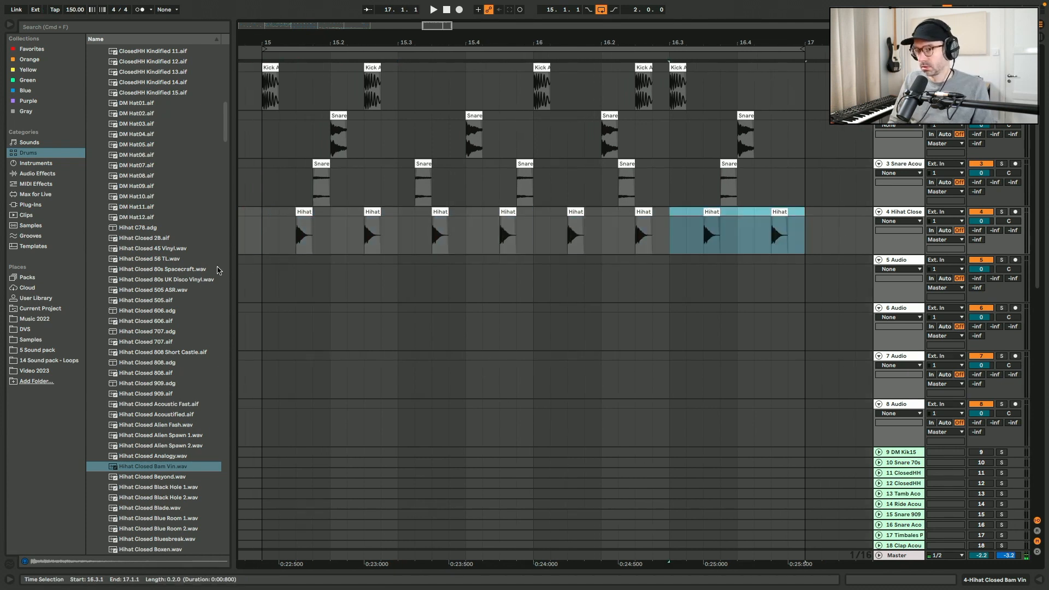
- Place Hihat Open Pedal.aif on the fifth audio track at the start of bar 15
scroll(217, 270, "down", 20)
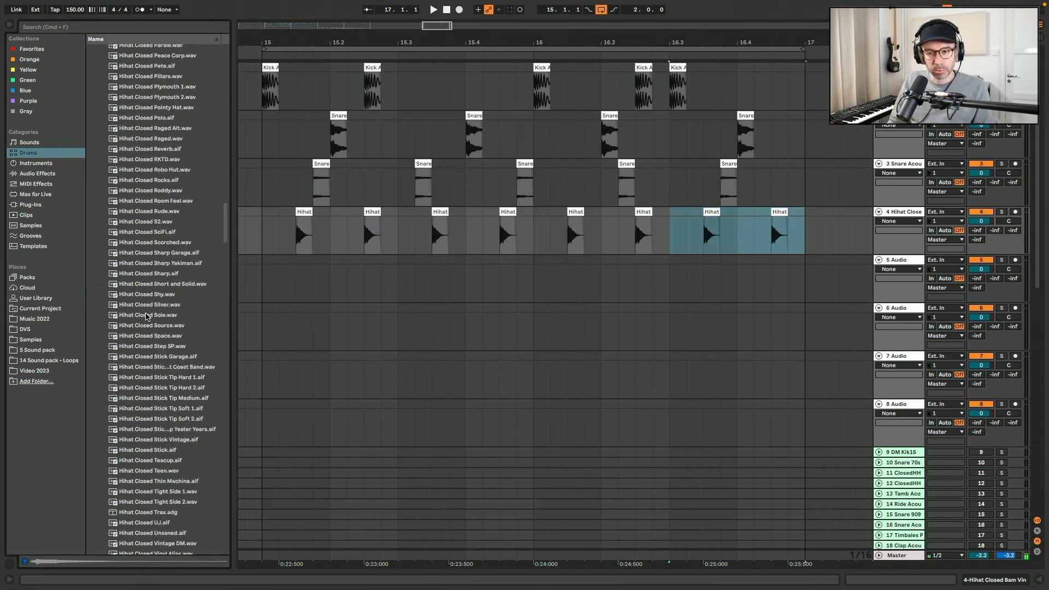
scroll(147, 317, "down", 12)
scroll(146, 316, "down", 15)
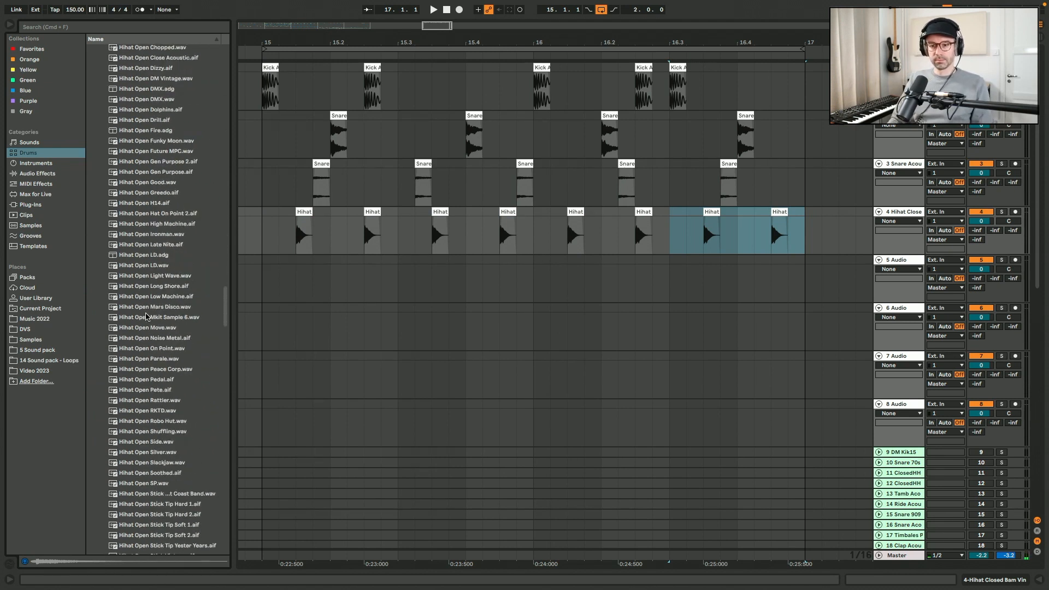
left_click(147, 381)
left_click_drag(153, 381, 365, 270)
left_click(274, 271)
key("Delete")
left_click(289, 270)
key("Delete")
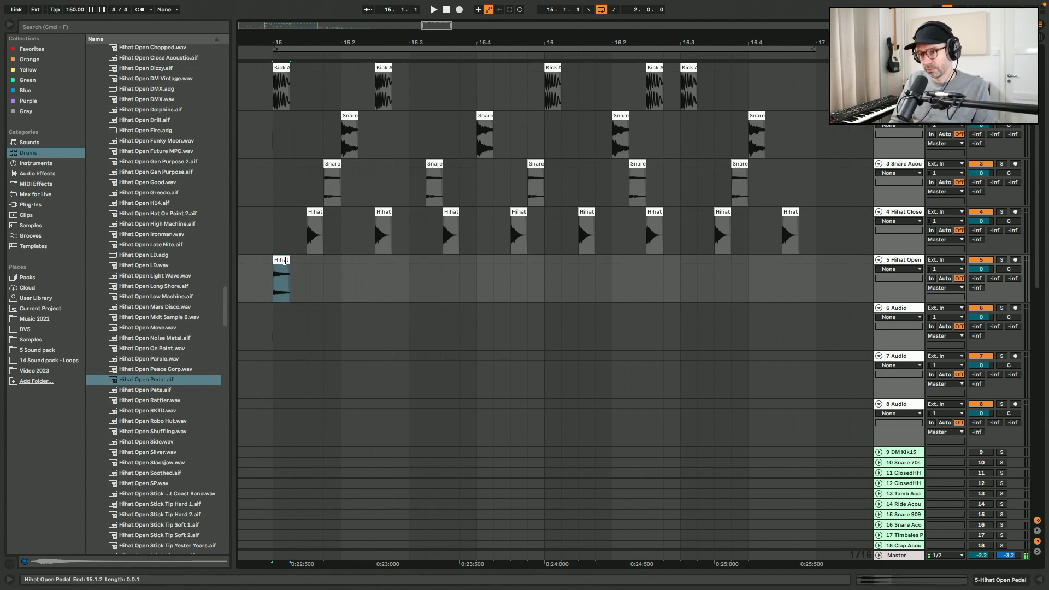
- Copy the open hi-hat clip to about 15.3.4 and recolour the copy purple
left_click_drag(283, 261, 474, 268)
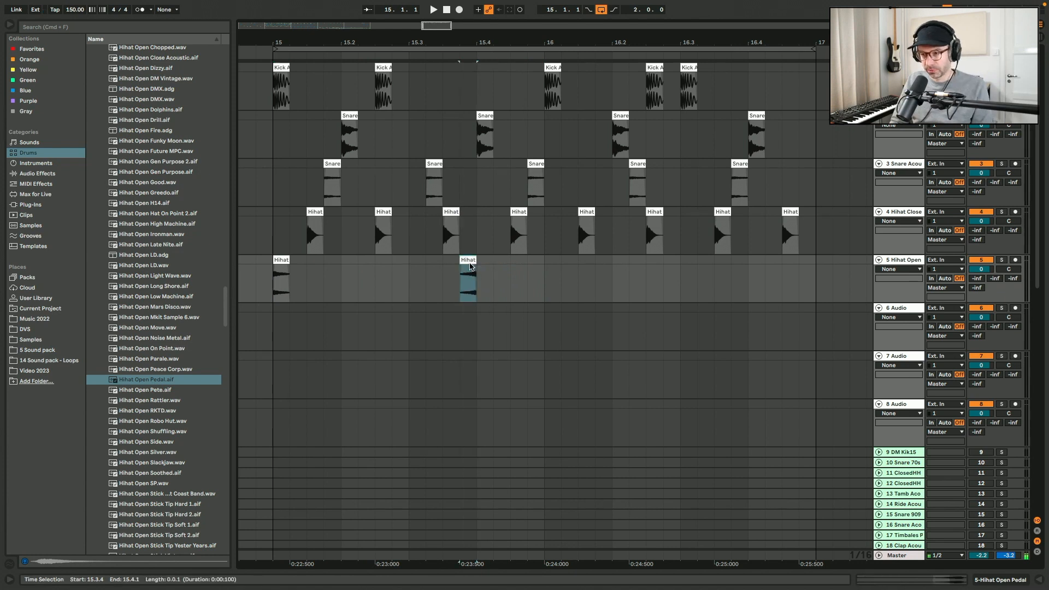
right_click(470, 264)
left_click(569, 494)
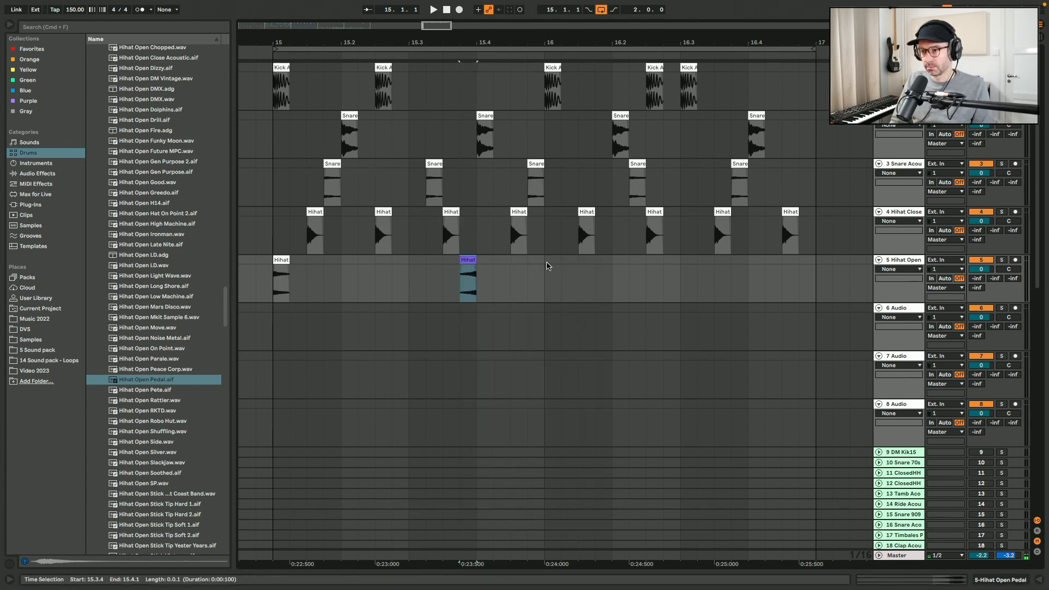
- Duplicate the open hi-hat pattern and delete the extra copy at bar 16
left_click_drag(547, 266, 256, 267)
key("ctrl+d")
left_click(511, 290)
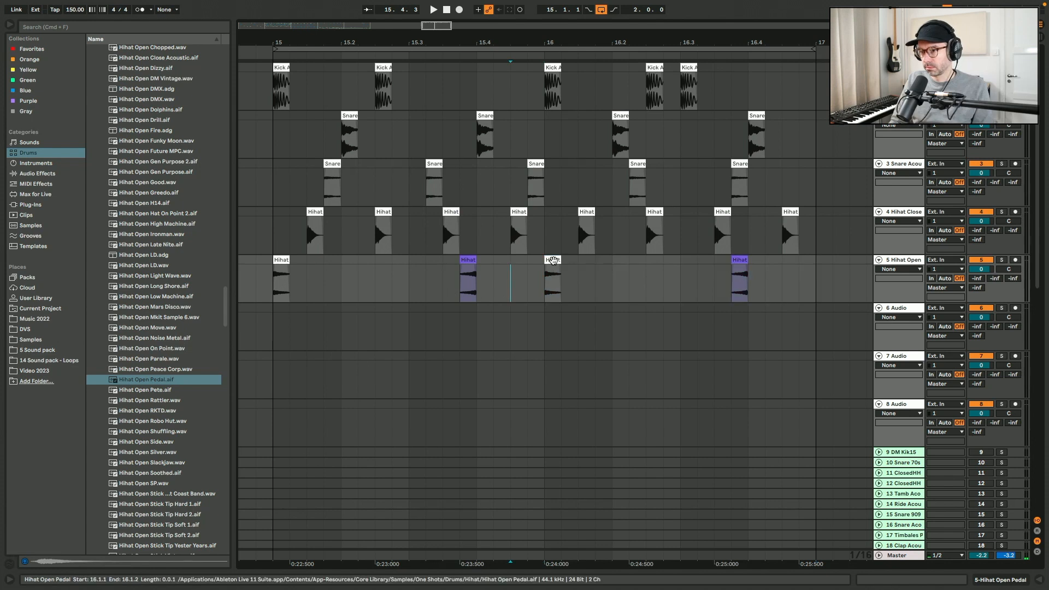
key("Delete")
- Play the arrangement from bar 15 while auditioning the third snare track solo
left_click(275, 280)
key("space")
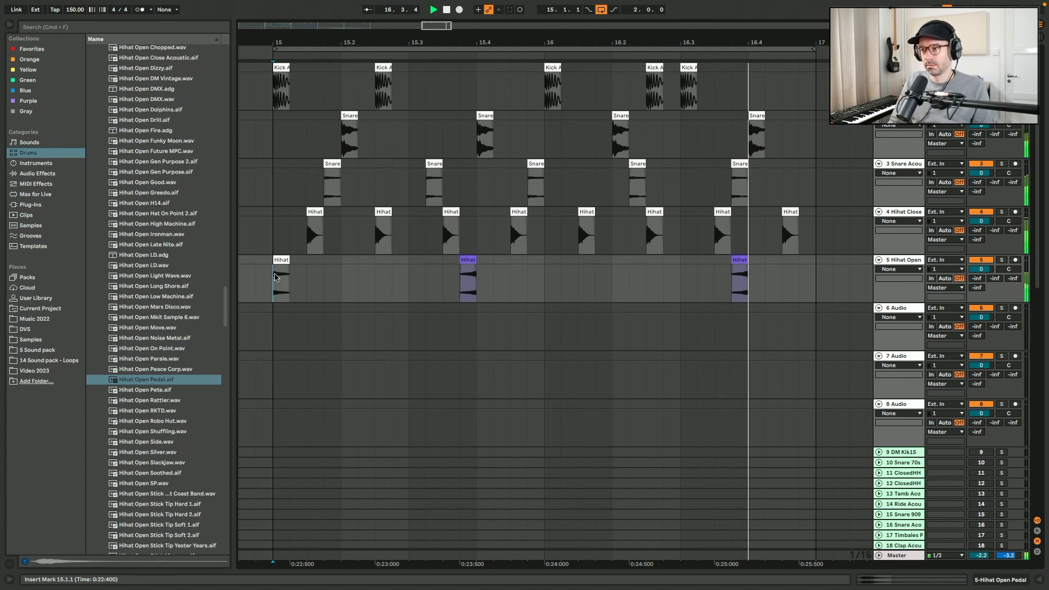
left_click(1001, 164)
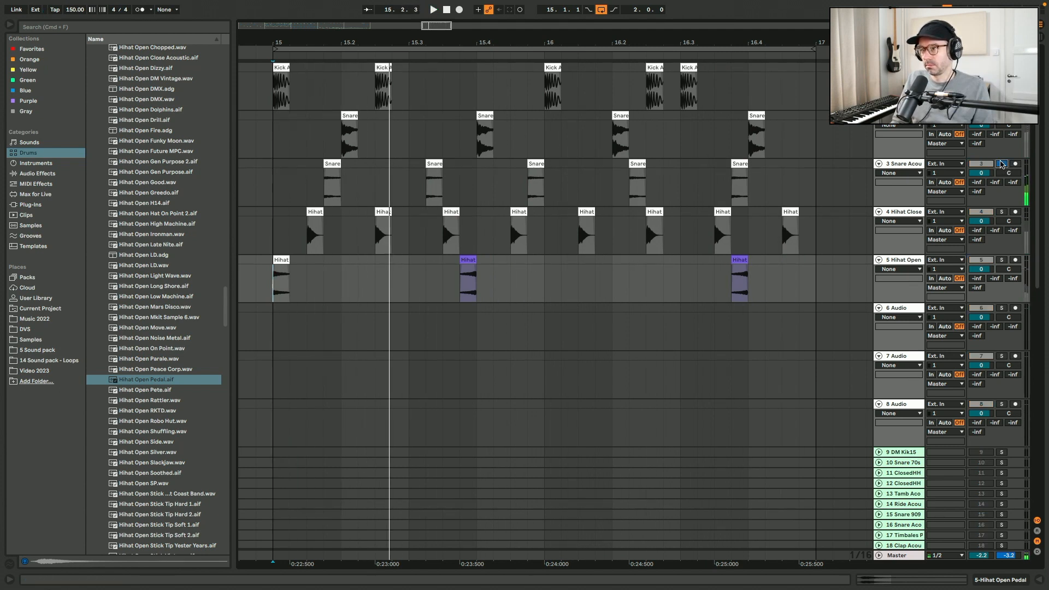
left_click(328, 172)
key("space")
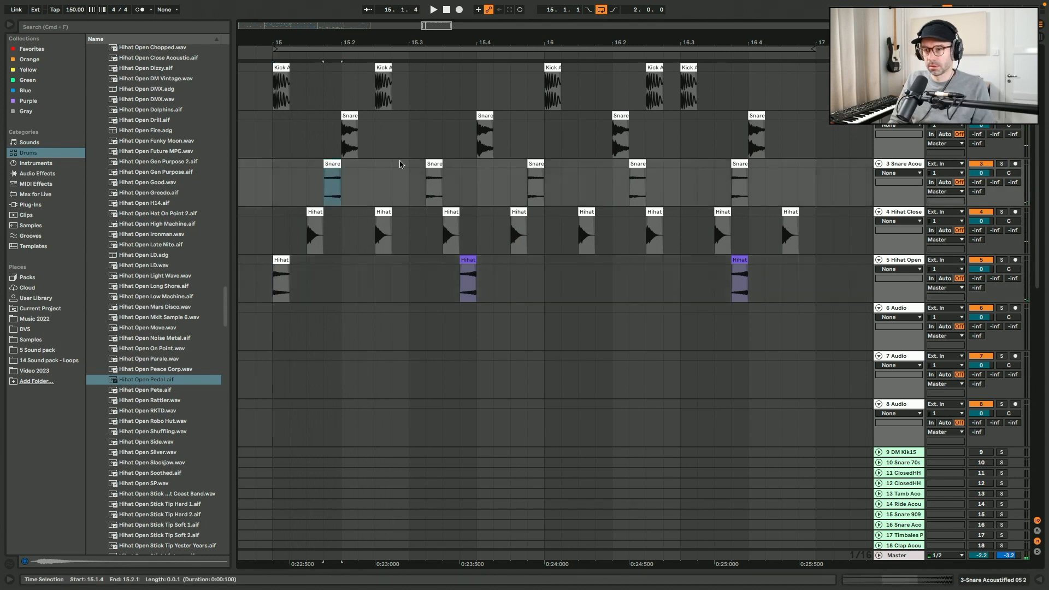
- Delete the third-track snare clips between 15.3 and 16.1 and the one at 16.4
left_click_drag(409, 165, 562, 165)
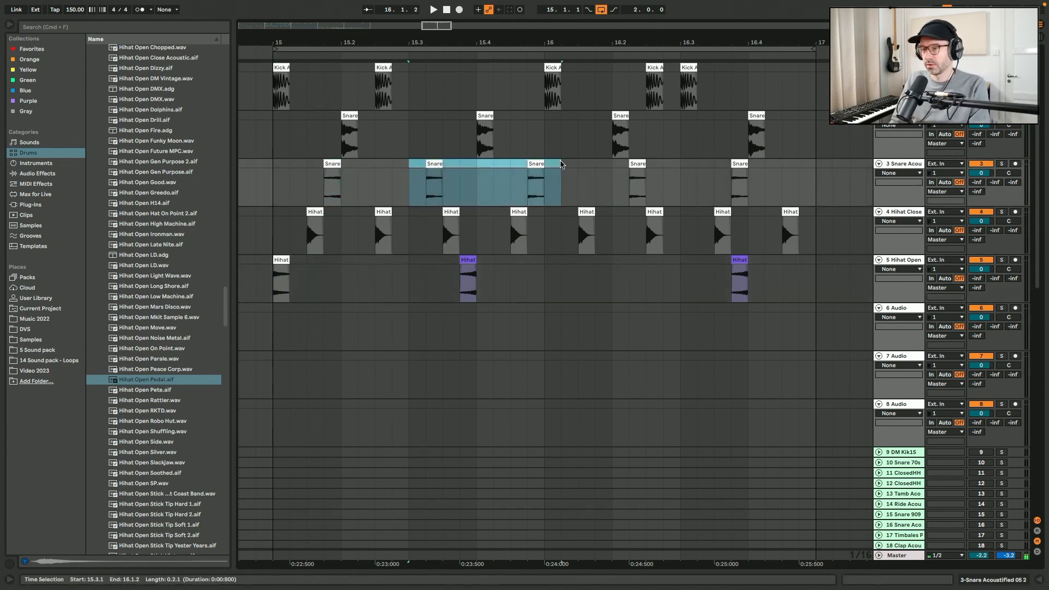
left_click(635, 164)
left_click(741, 165)
key("Delete")
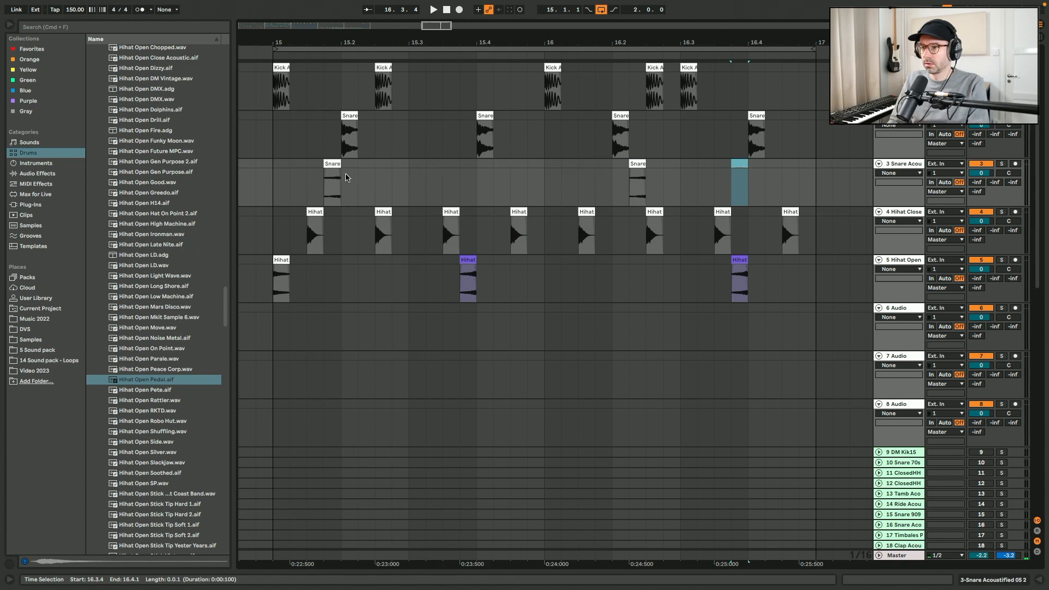
- Play from bar 15 and lower the closed hi-hat track's volume to -5.2 dB
left_click(271, 171)
key("space")
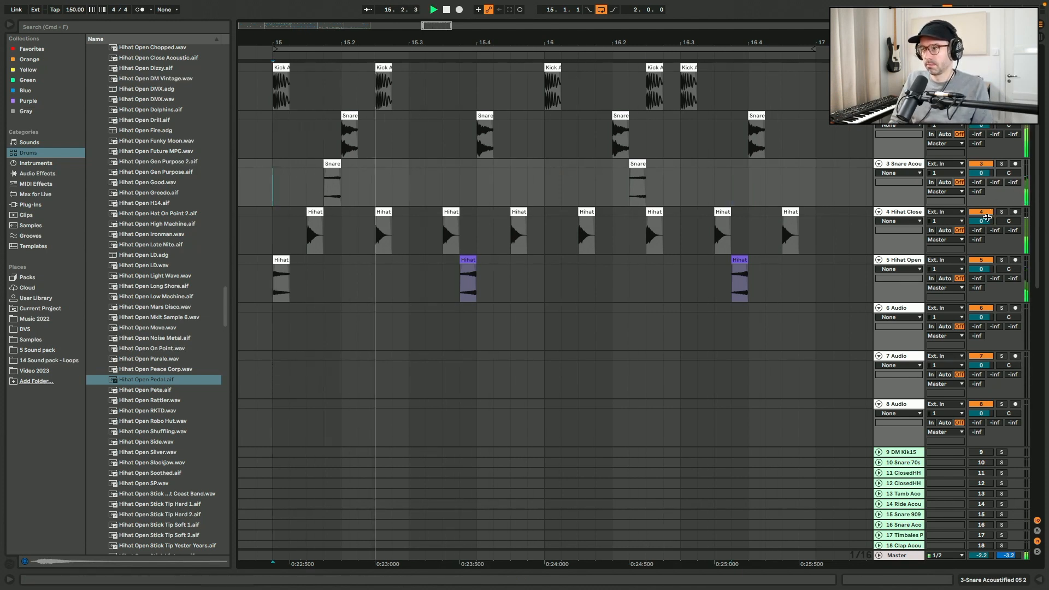
left_click_drag(982, 221, 981, 236)
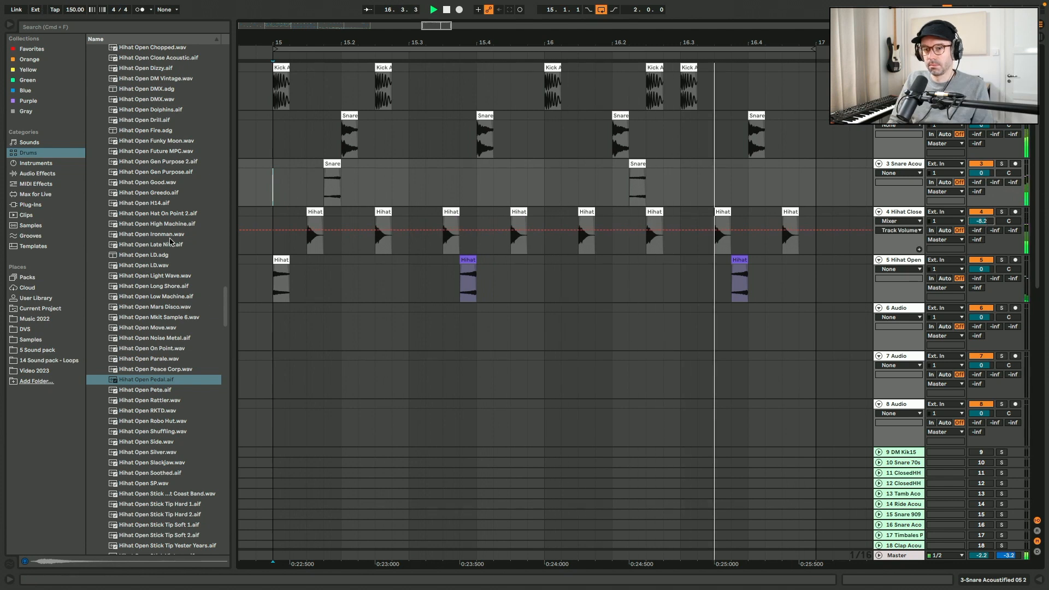
- Collapse the Hihat folder, open the FX Hit folder and preview the FX Buzz samples
left_click(163, 190)
scroll(127, 142, "up", 10)
scroll(127, 142, "up", 10)
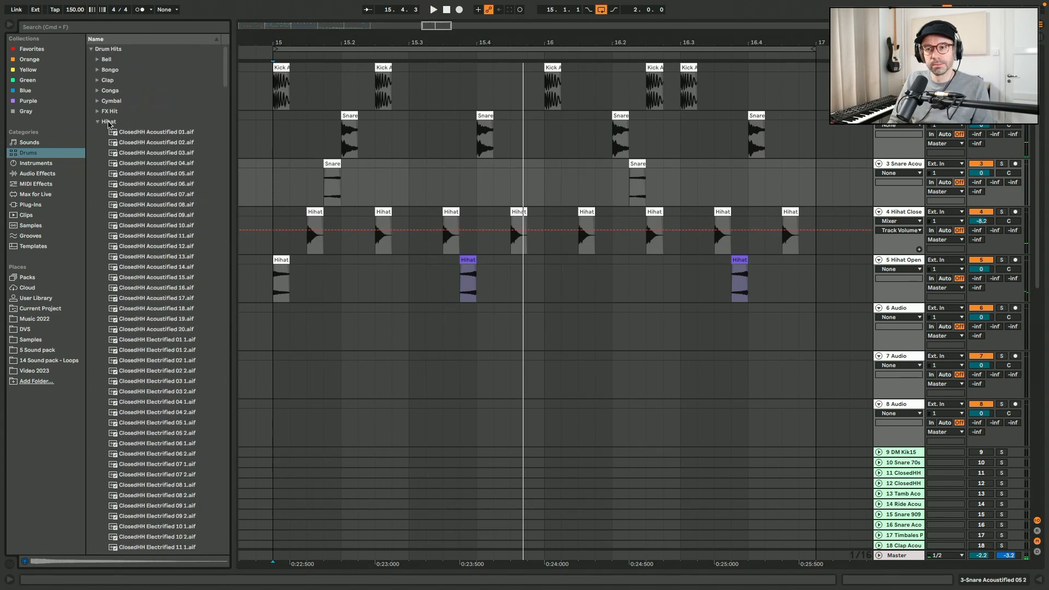
left_click(97, 121)
left_click(97, 112)
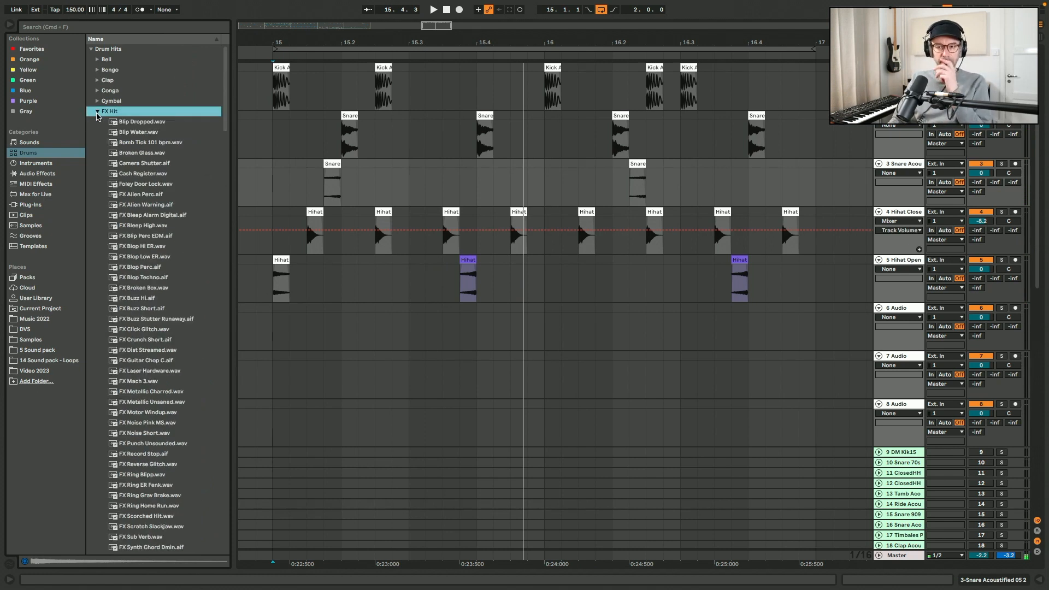
left_click(145, 290)
left_click(146, 309)
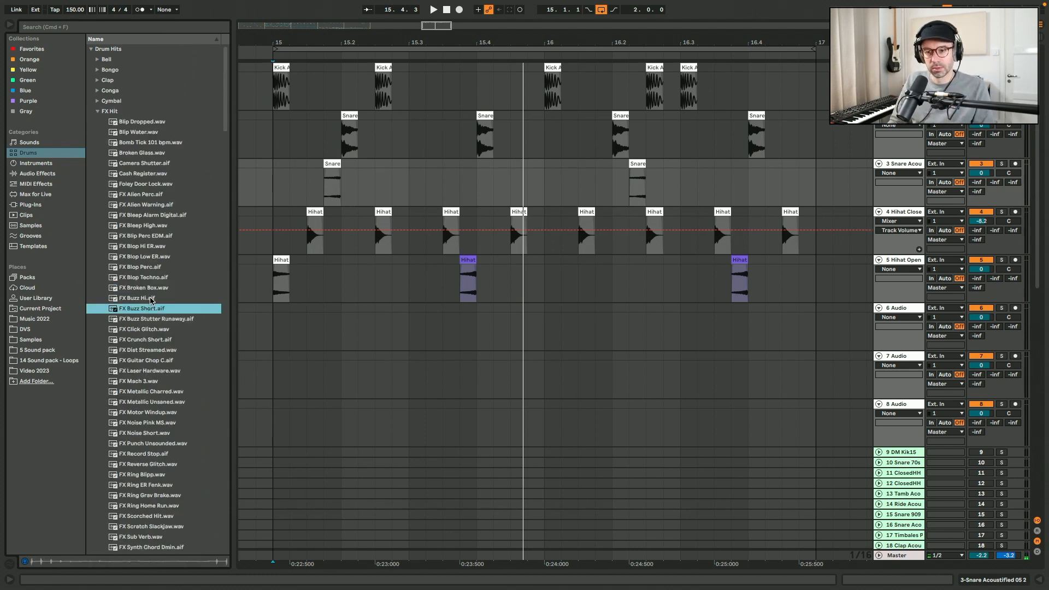
- Place FX Buzz Short.aif on the sixth audio track at about 15.2.3
left_click_drag(151, 300, 405, 321)
left_click(364, 320)
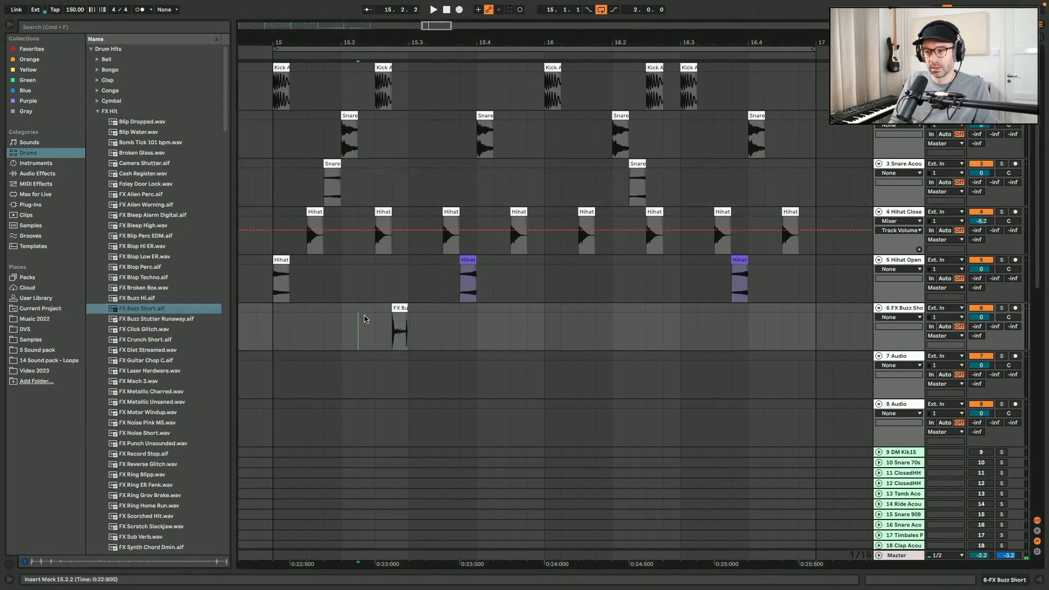
- Duplicate the bar containing the FX Buzz Short clip on the sixth track so it repeats in bar 16
key("space")
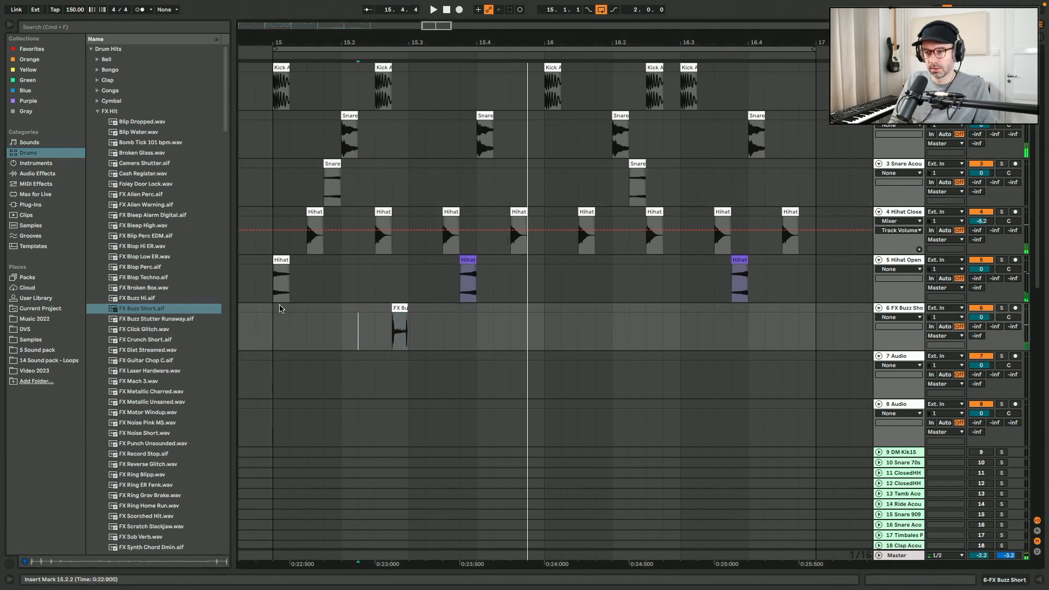
left_click_drag(279, 309, 541, 311)
key("ctrl+d")
- Preview FX Blop Techno and place FX Broken Box.wav on the seventh audio track at about 15.1.2
left_click(180, 281)
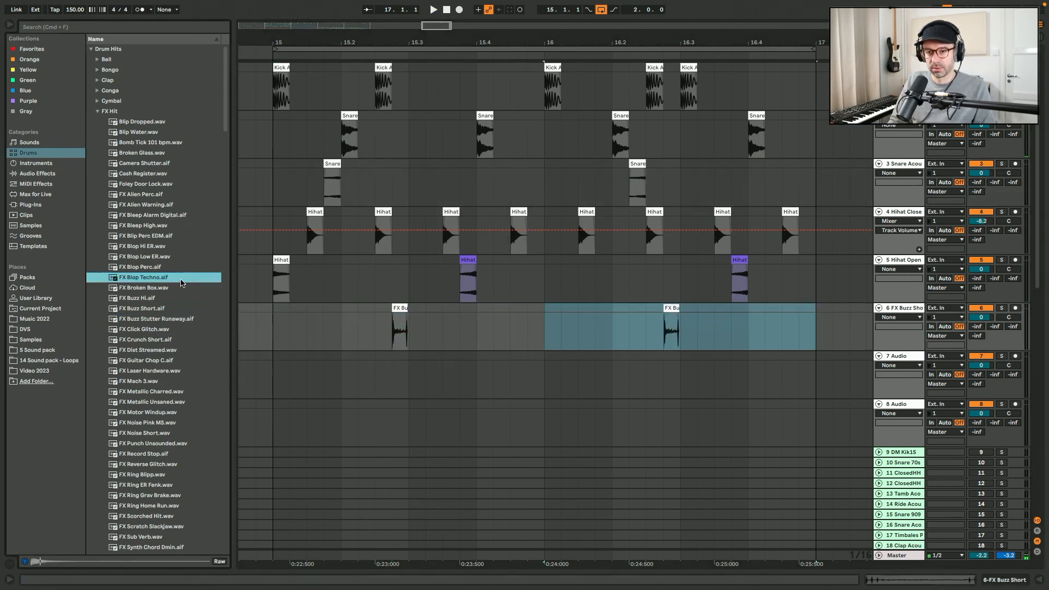
left_click(171, 283)
left_click_drag(172, 283, 408, 361)
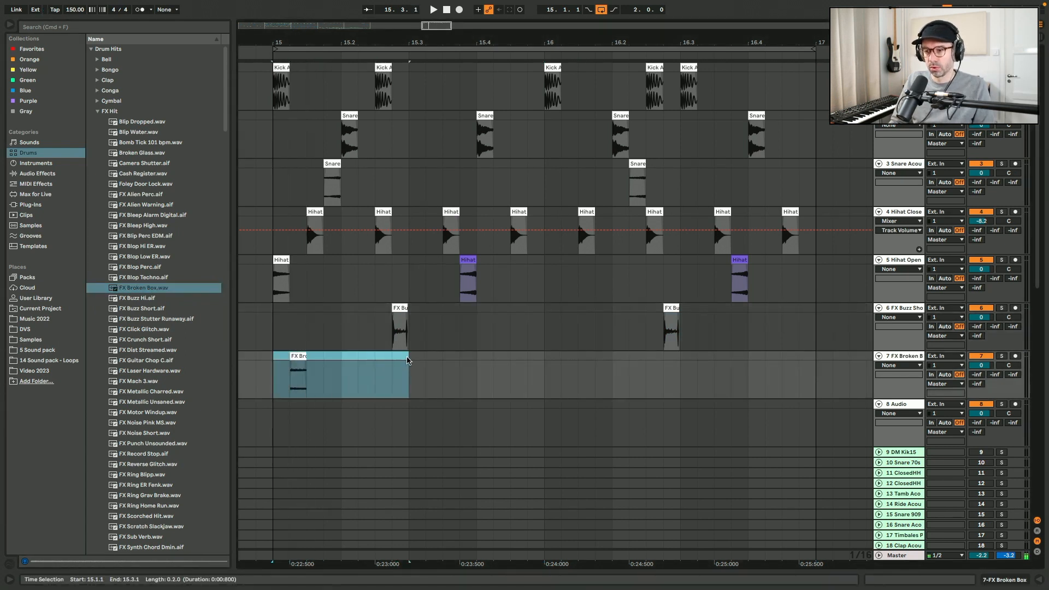
- Duplicate the half-bar FX Broken Box selection three times and play from bar 15
key("super+d")
key("super+d")
key("super+d")
left_click(275, 363)
key("space")
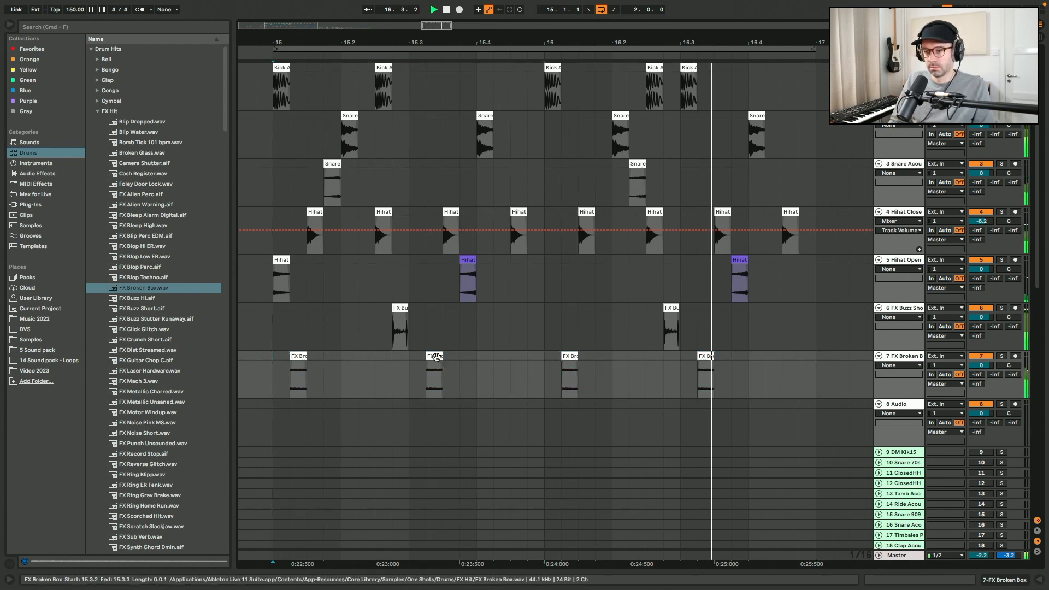
- Move the second FX Broken Box clip to about 15.4.4 and the last one to about 16.4.2
left_click_drag(440, 364, 544, 363)
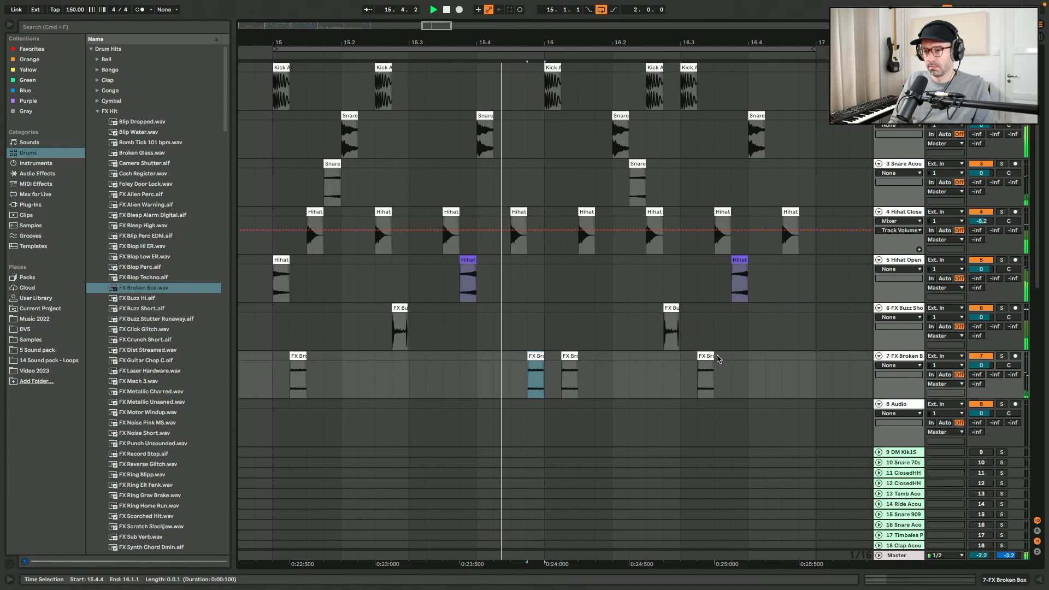
left_click(741, 361)
key("super+v")
left_click_drag(741, 359, 773, 356)
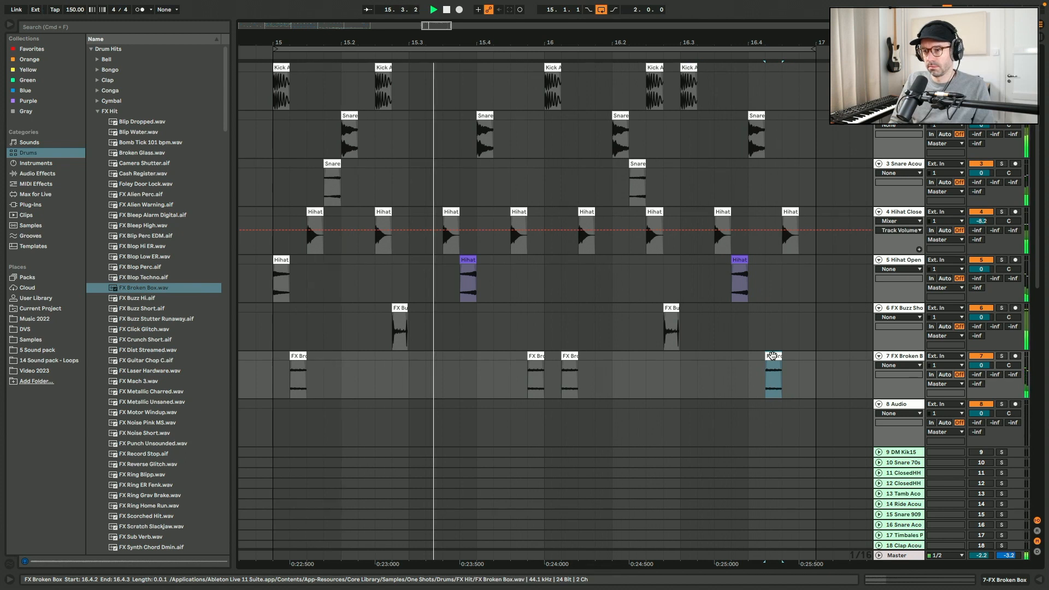
- Move the open hi-hat clip at 15.4.1 onto the closed hi-hat track and copy the last snare clip to about 16.4.4
left_click(471, 260)
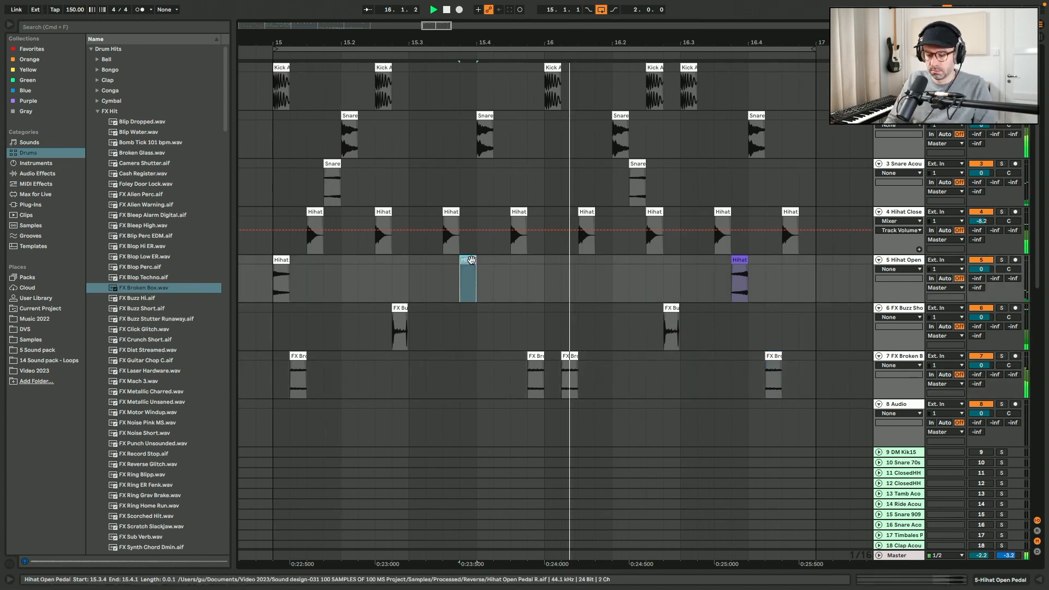
left_click_drag(471, 260, 471, 213)
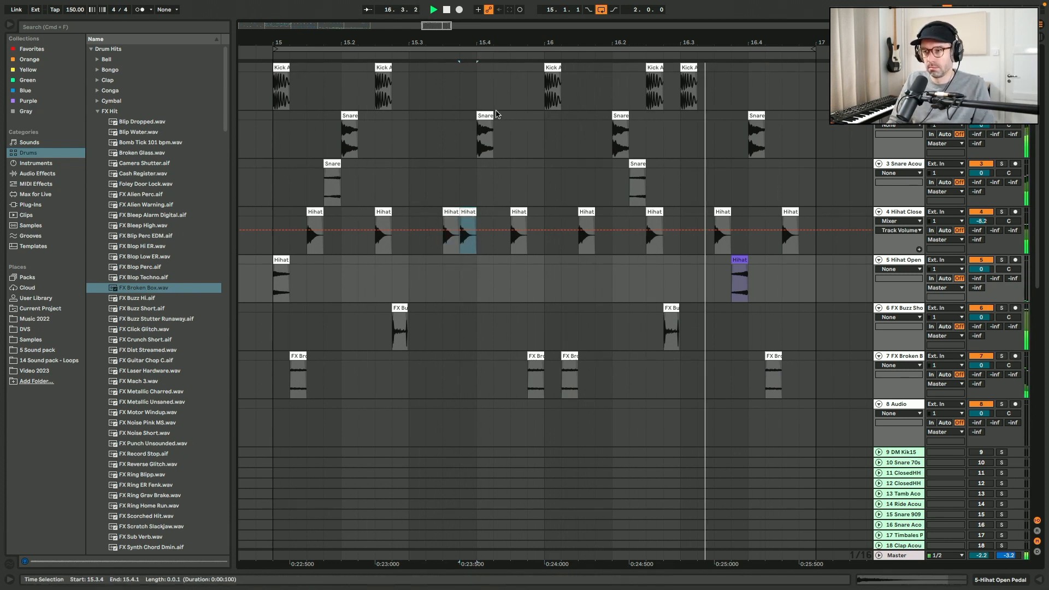
left_click_drag(756, 116, 809, 116)
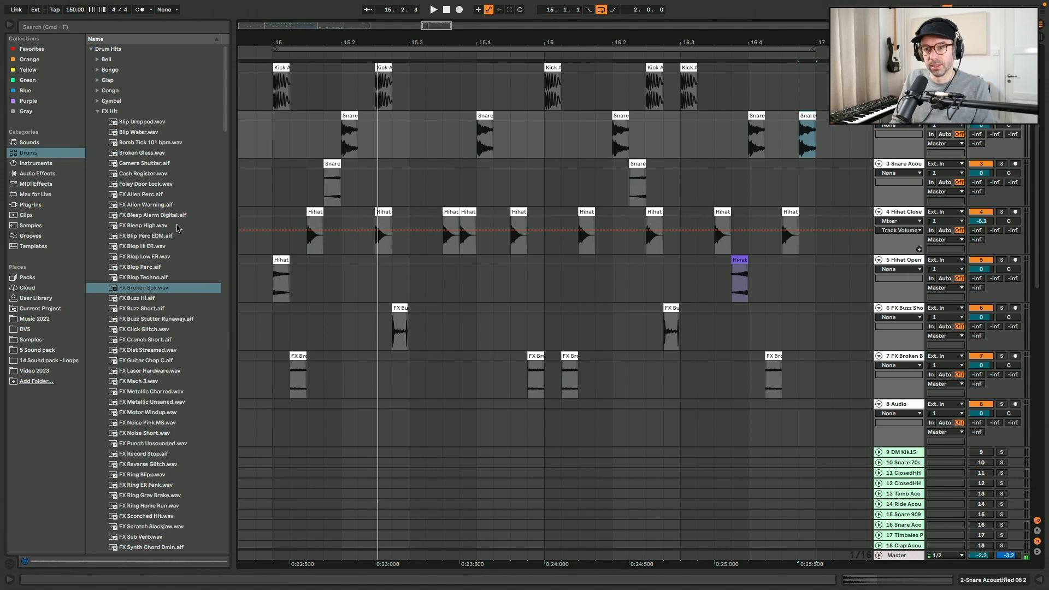
- Preview several FX samples and place Swell Short Noise.wav on the eighth audio track at bar 15
left_click(176, 205)
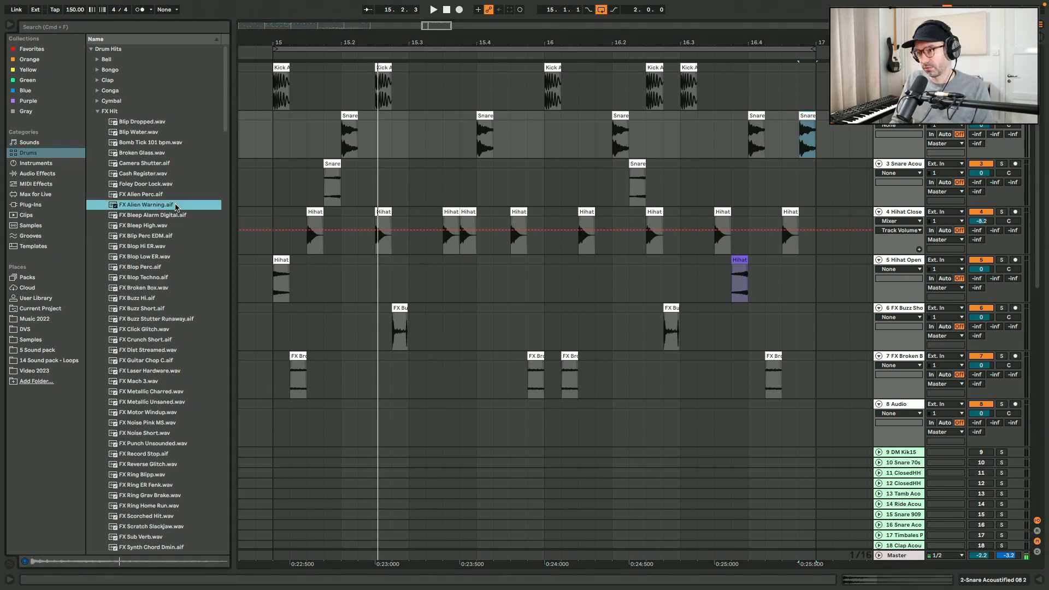
left_click(166, 175)
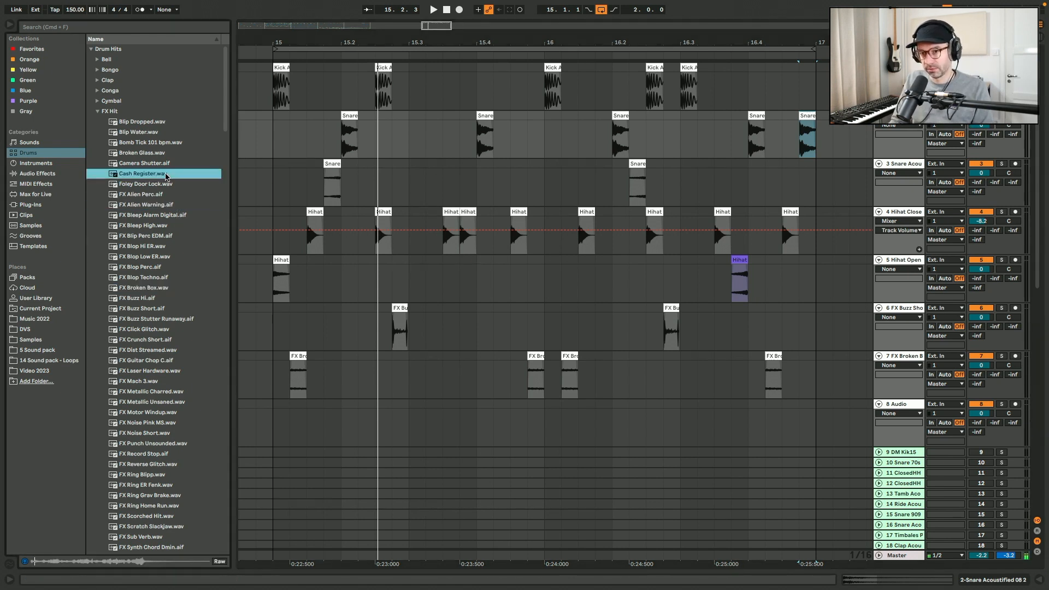
left_click(163, 134)
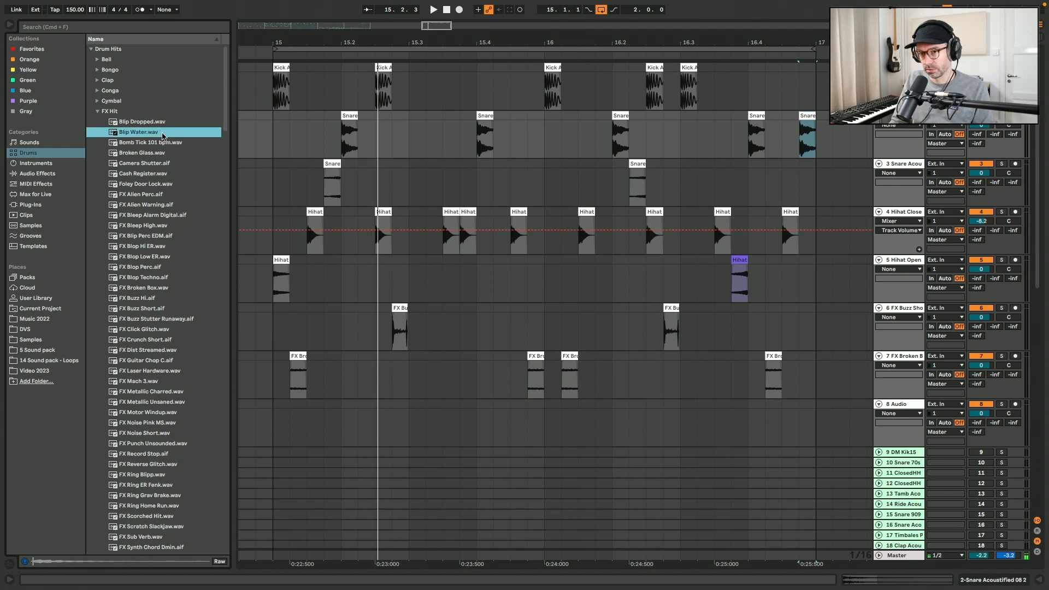
scroll(164, 375, "down", 10)
left_click(167, 399)
left_click(172, 360)
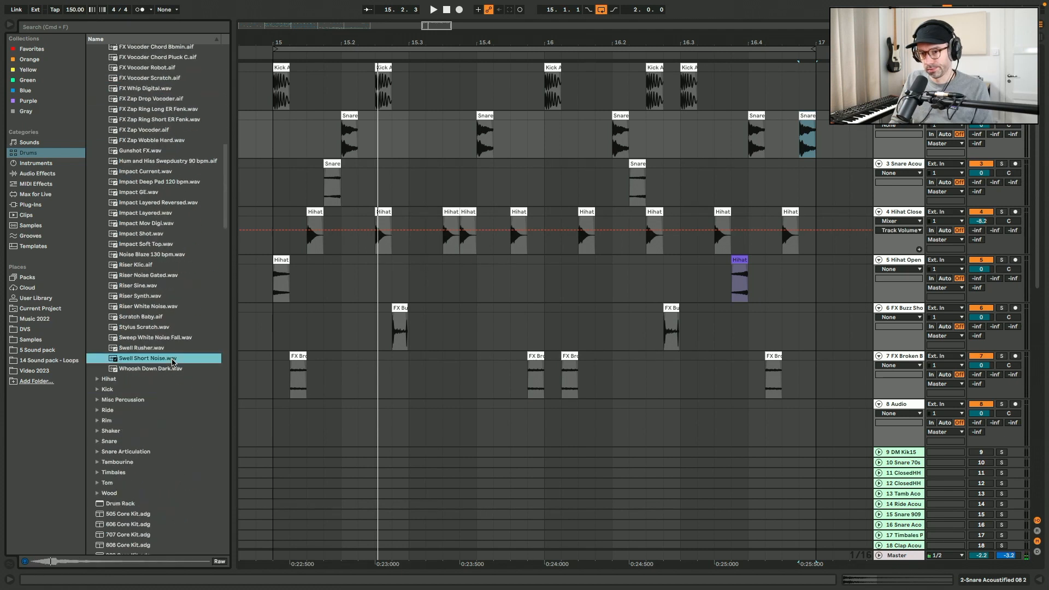
left_click_drag(173, 361, 399, 422)
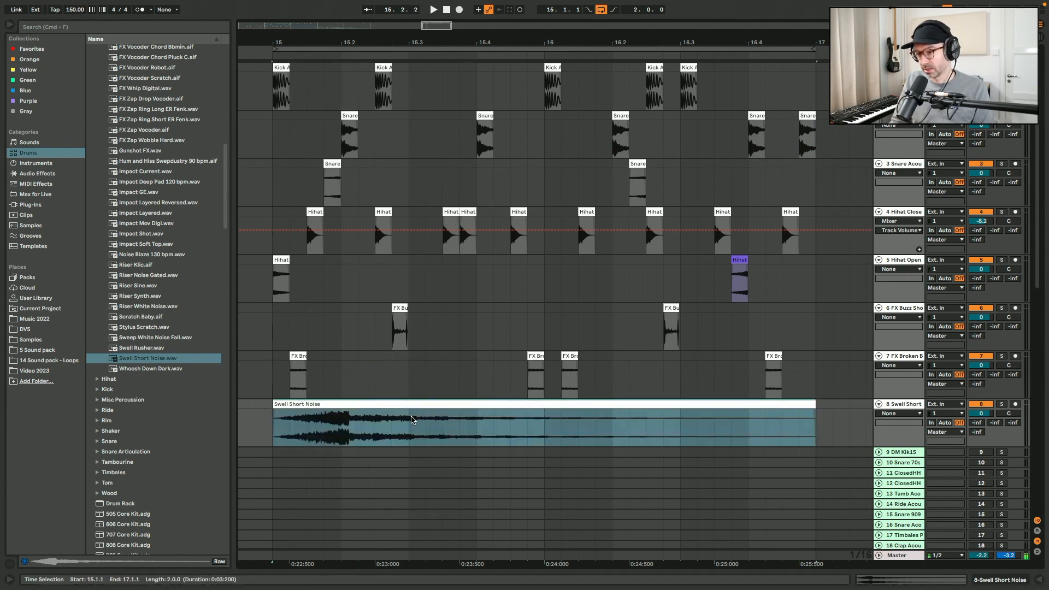
- Split the Swell Short Noise clip and delete everything except a sixteenth-note slice at about 15.3.3
left_click_drag(446, 418, 461, 414)
key("super+e")
left_click(479, 405)
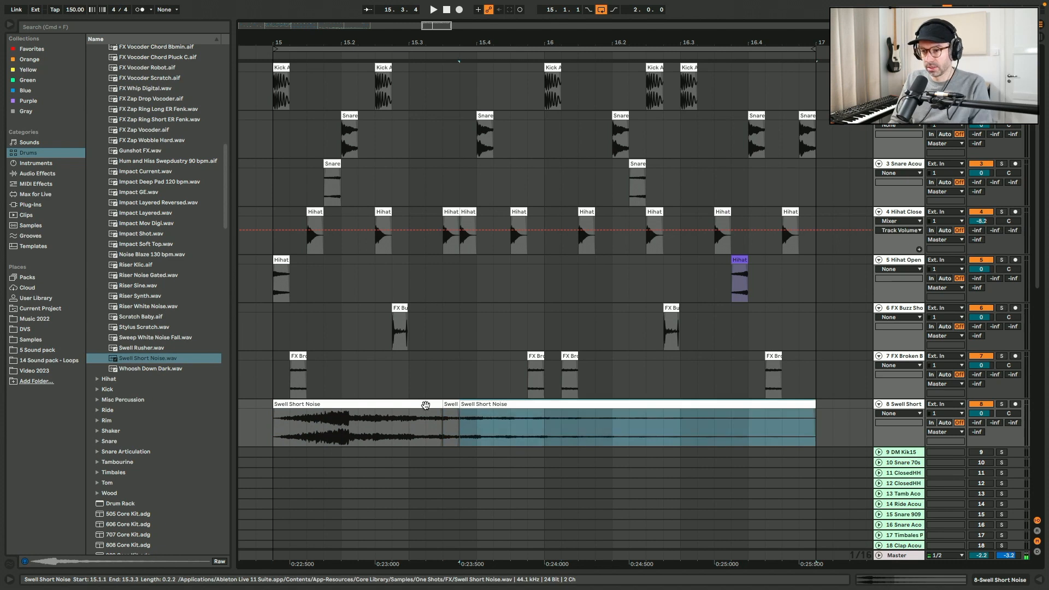
left_click(426, 405)
key("Delete")
left_click(484, 404)
key("Delete")
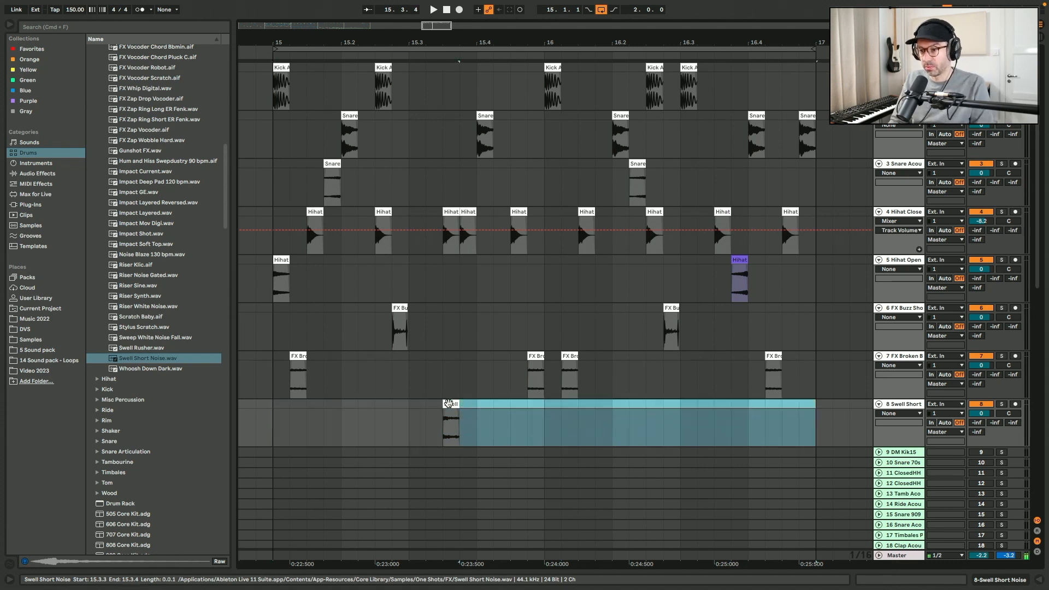
- Move the swell slice to about 16.3.3, repeat it in sixteenths up to bar 17, and play
left_click_drag(450, 404, 691, 414)
key("super+d")
key("super+d")
key("super+d")
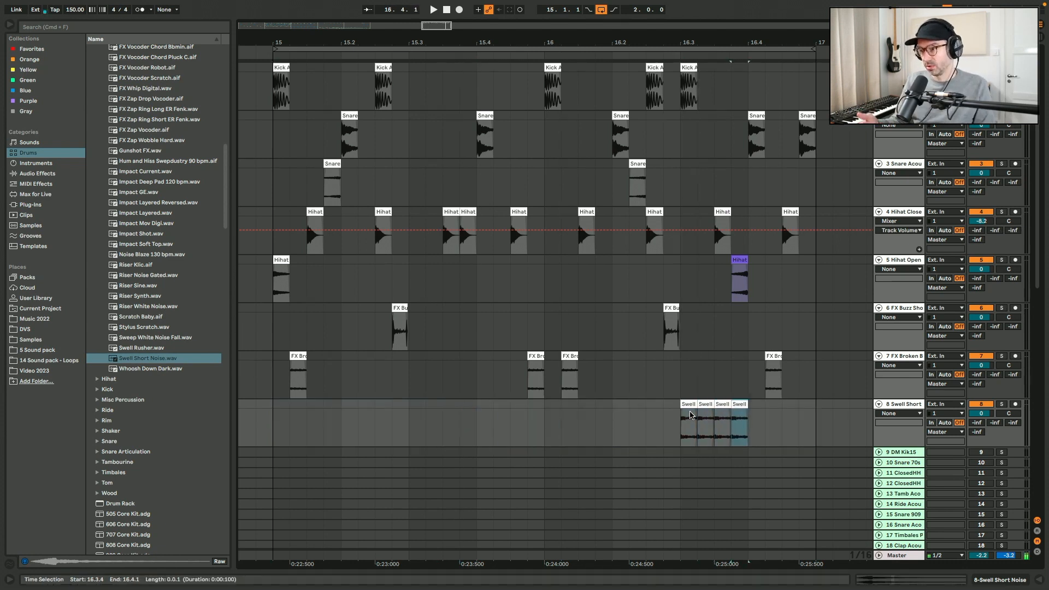
left_click(629, 417)
key("space")
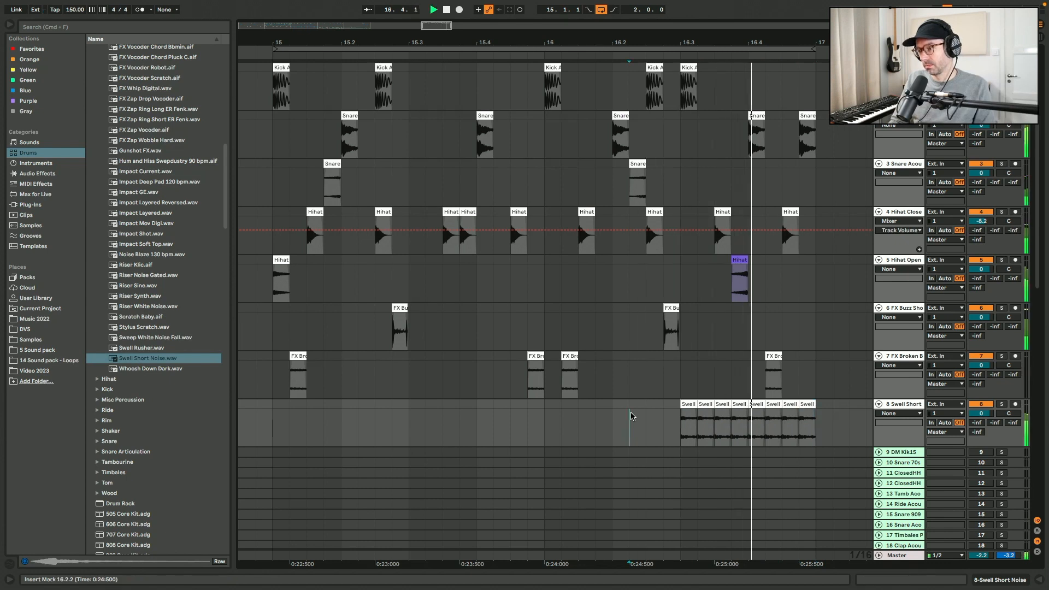
- Show the Swell Short Noise track's volume automation and draw a ramp rising from -26 dB at about 16.3 to bar 17
right_click(982, 413)
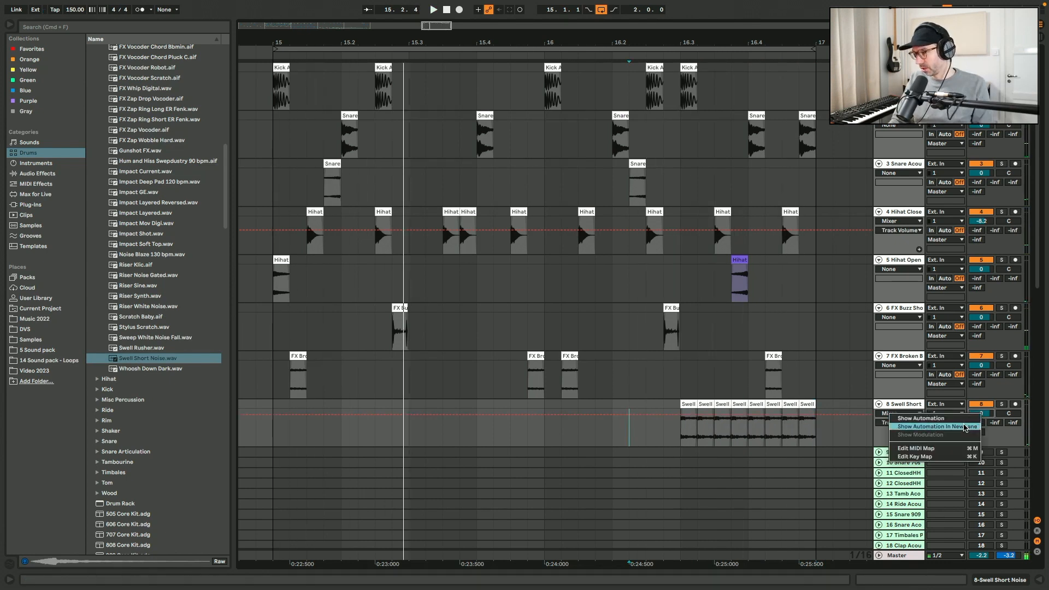
left_click(937, 427)
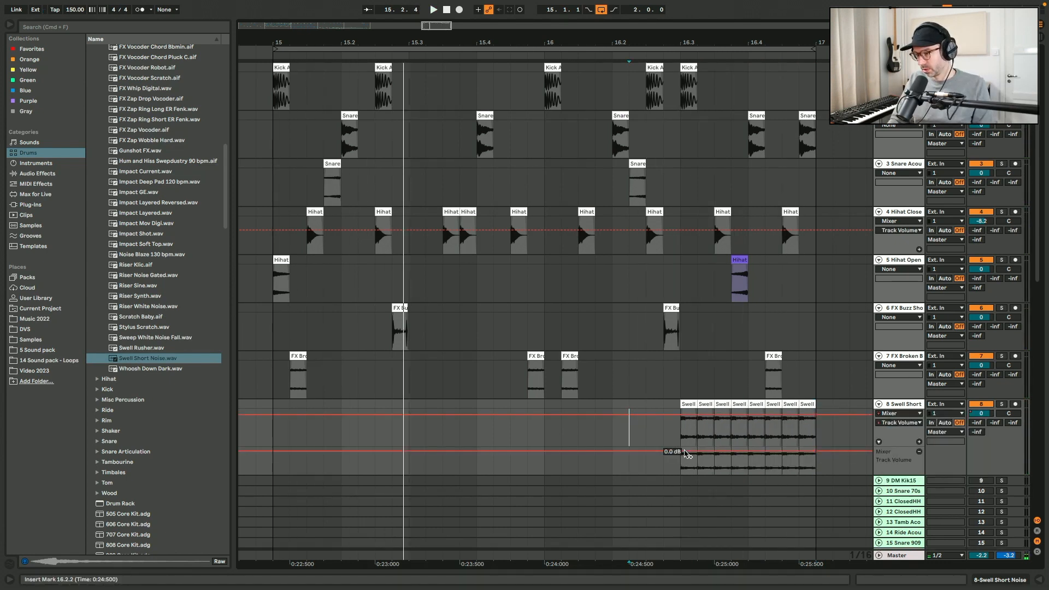
left_click_drag(682, 454, 683, 467)
key("space")
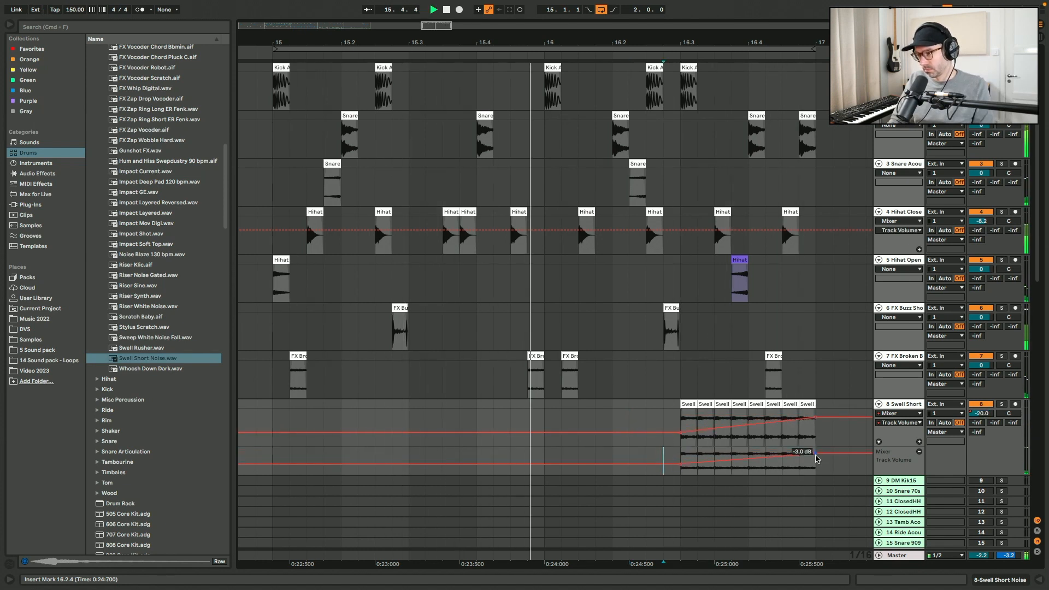
left_click_drag(681, 464, 682, 468)
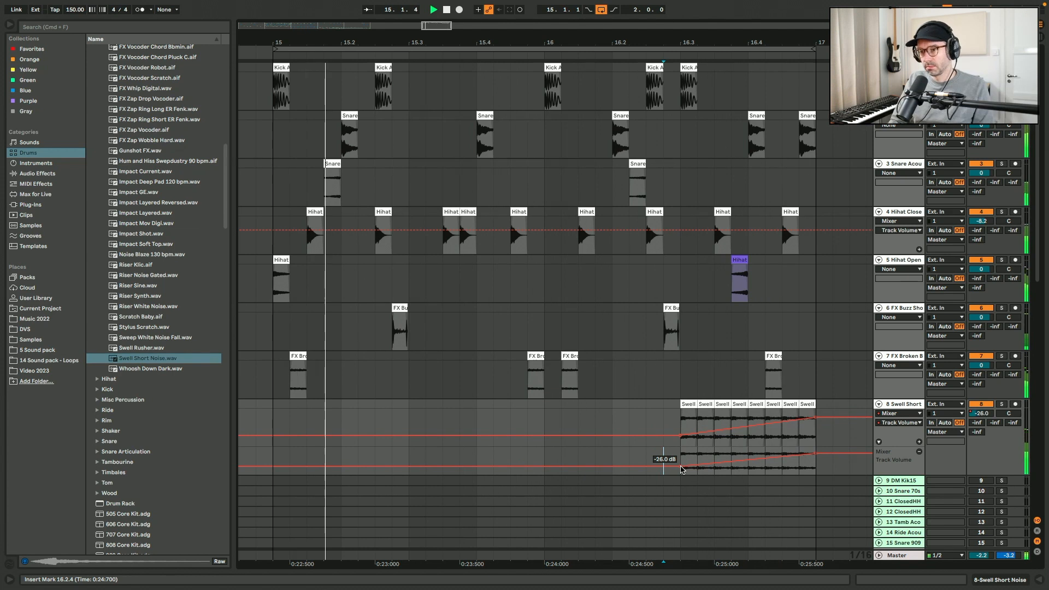
left_click(8, 25)
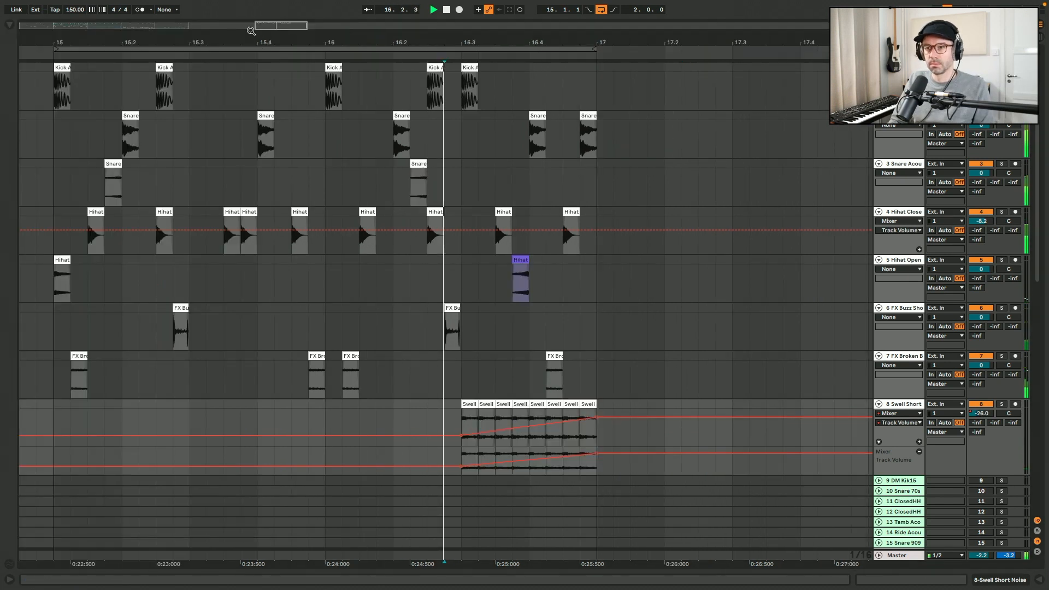
scroll(261, 26, "up", 3)
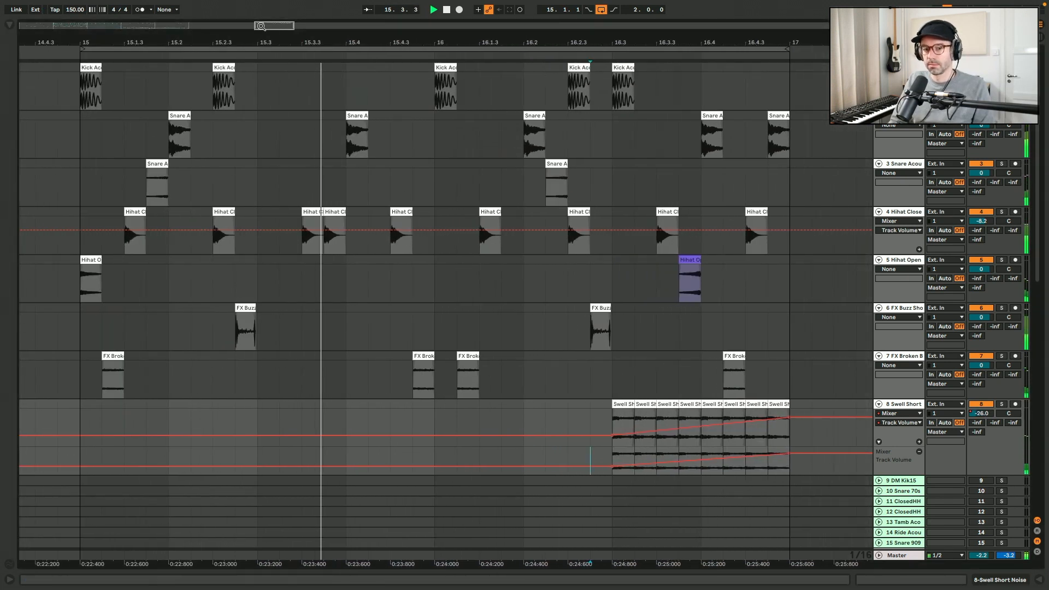